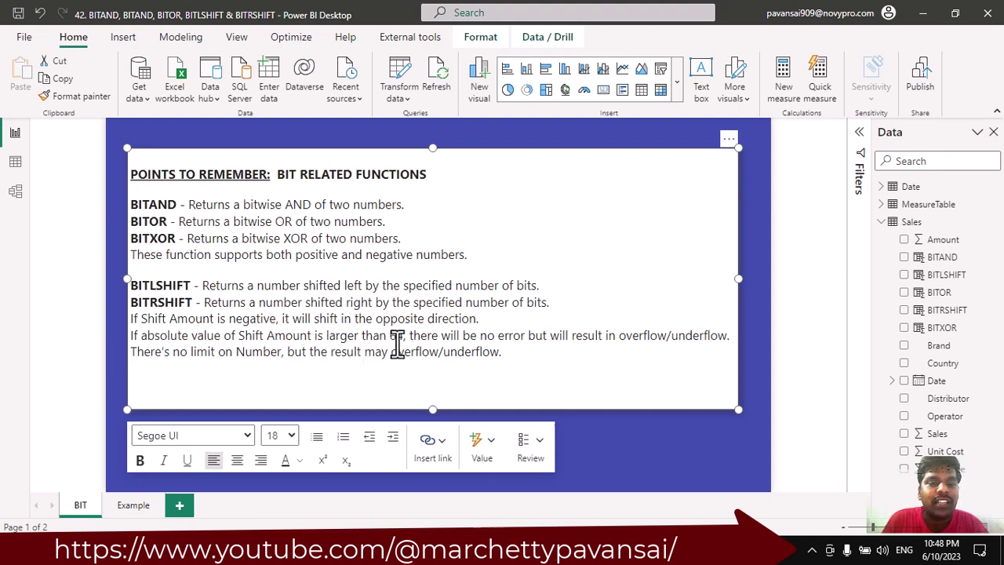
Review the notes on shift amounts larger than 64 and on the absence of a limit on Number.
{"action": "left_click_drag", "start_coordinate": [413, 337], "coordinate": [531, 337]}
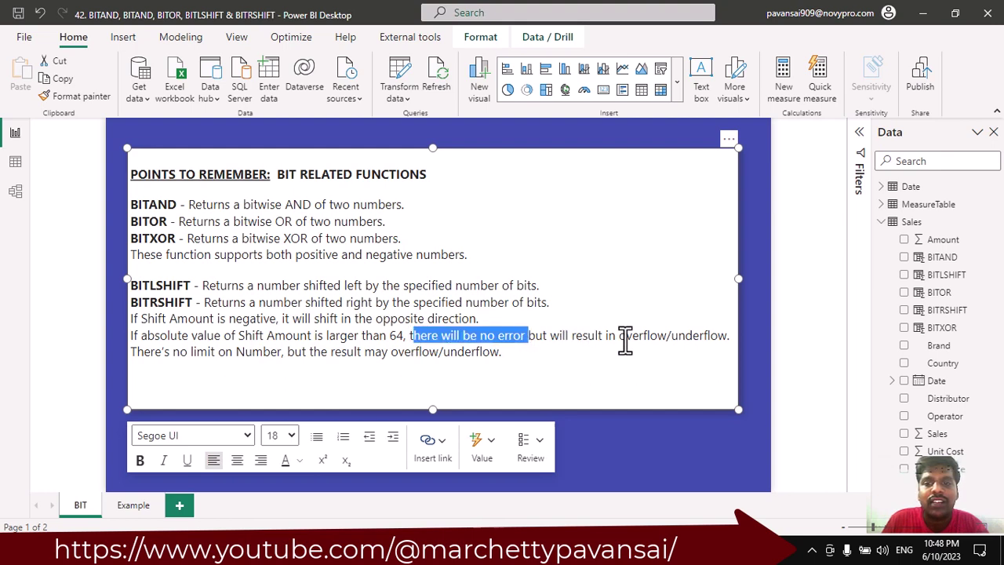
{"action": "left_click_drag", "start_coordinate": [136, 353], "coordinate": [271, 354]}
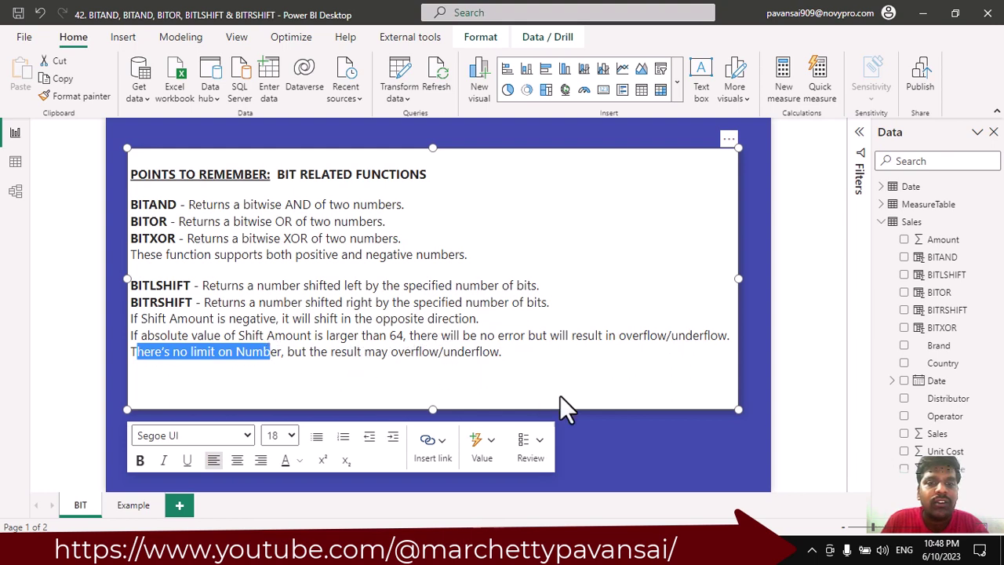
{"action": "left_click", "coordinate": [577, 422]}
In the Sales table's data view, define the BITAND column as BITAND(13,11) above its existing comments.
{"action": "left_click", "coordinate": [15, 161]}
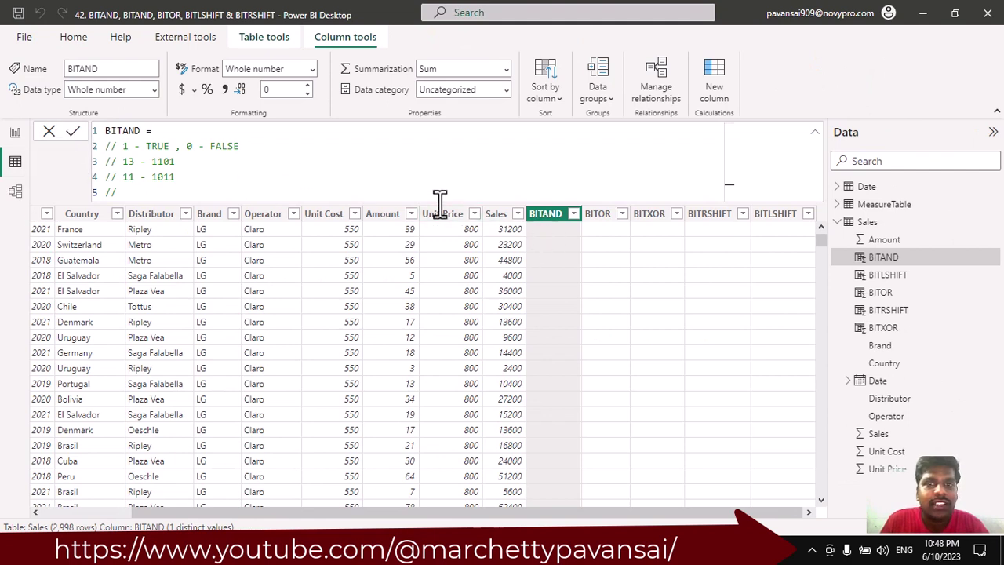
{"action": "left_click", "coordinate": [161, 130]}
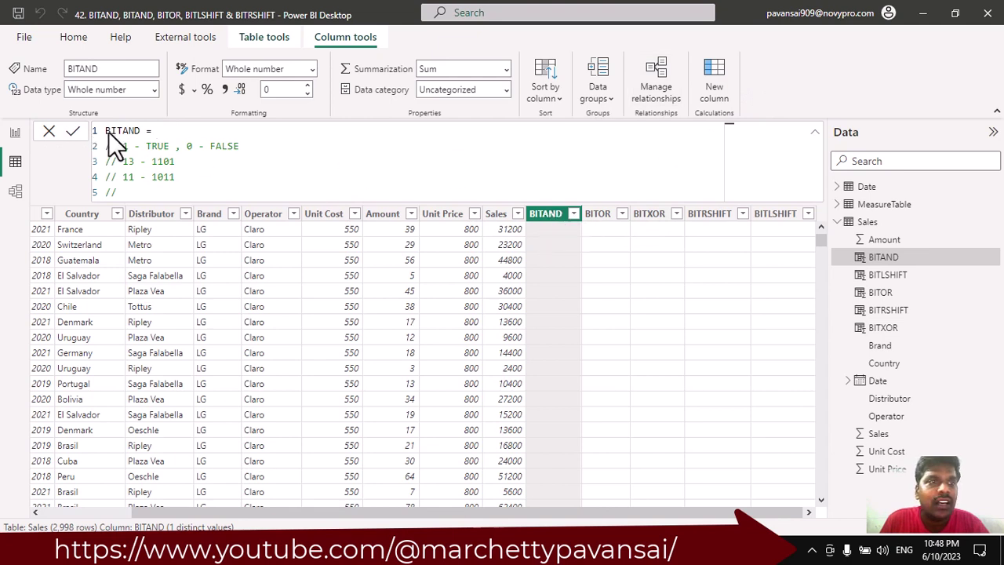
{"action": "left_click_drag", "start_coordinate": [141, 130], "coordinate": [88, 130]}
{"action": "left_click", "coordinate": [169, 132]}
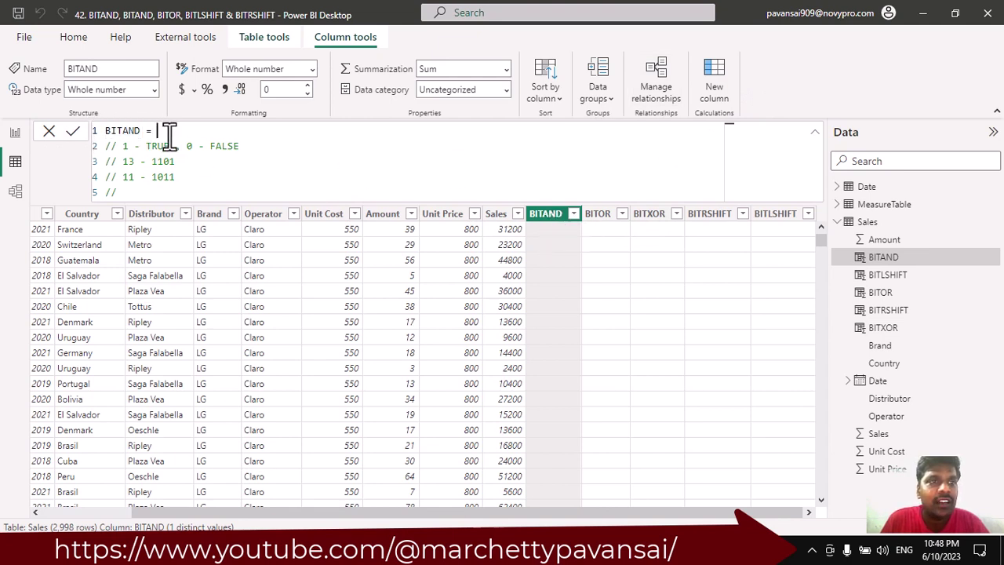
{"action": "type", "text": "BI"}
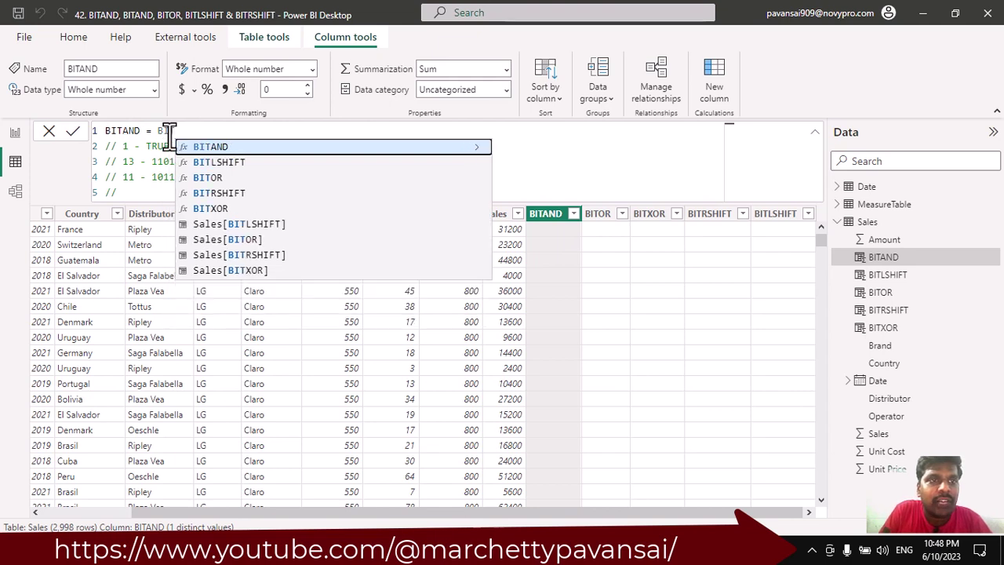
{"action": "key", "text": "Tab"}
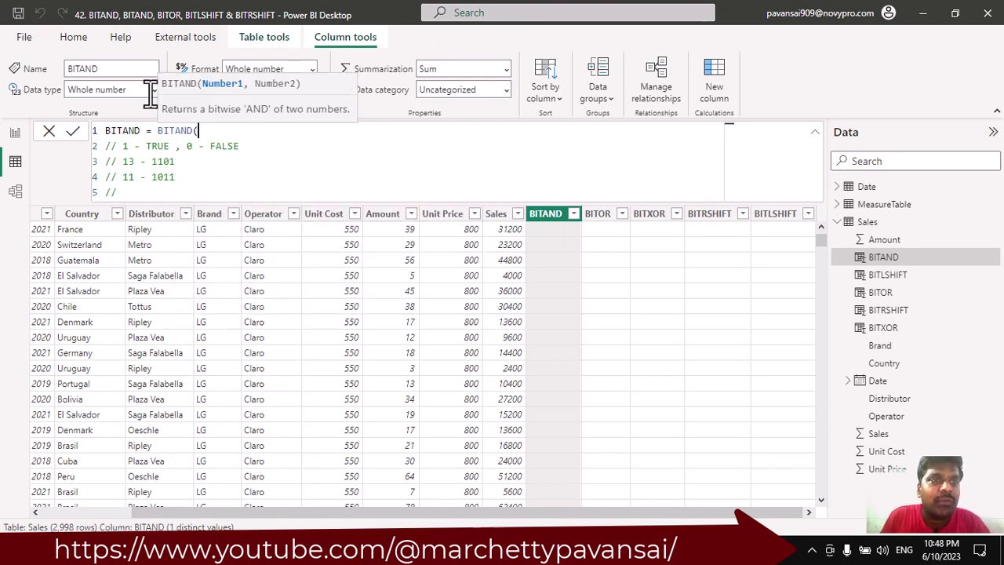
{"action": "type", "text": "13,"}
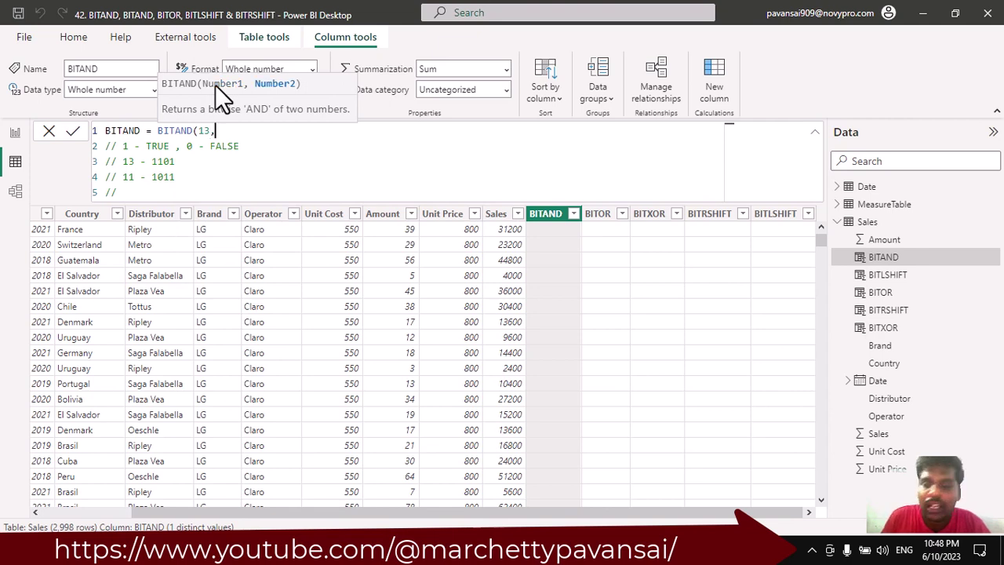
{"action": "type", "text": "11"}
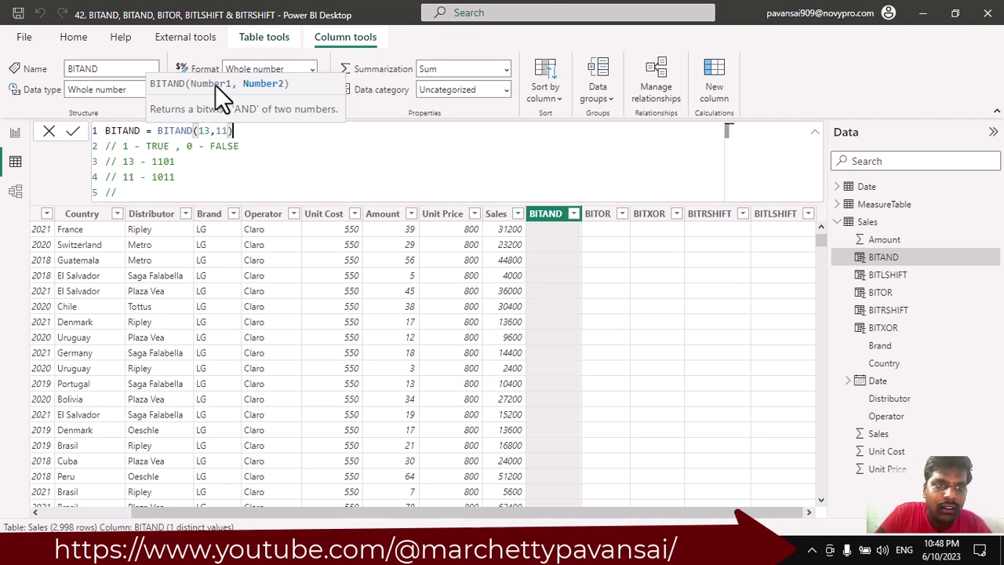
{"action": "type", "text": ")"}
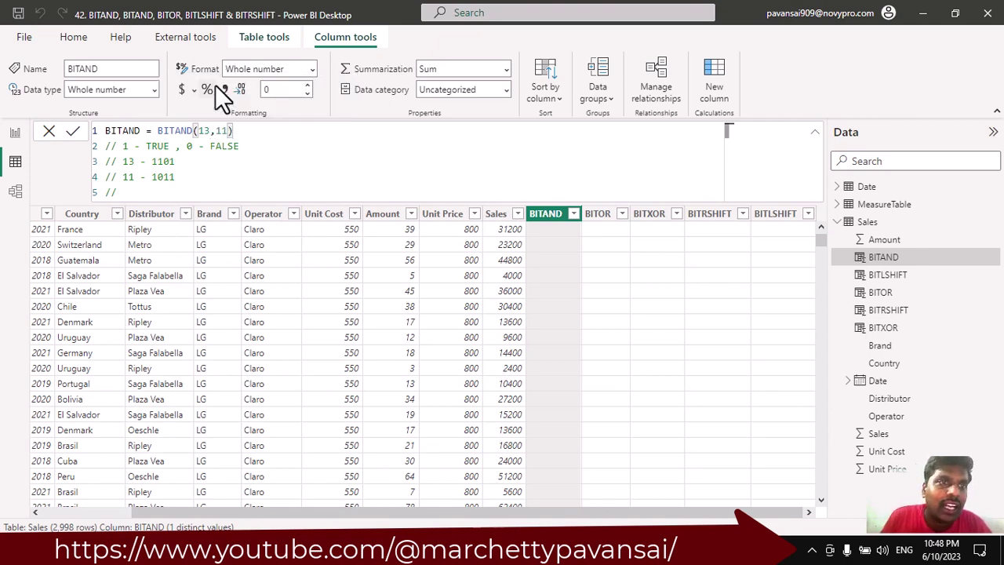
Switch to the browser, examine Cuemath's decimal-to-binary chart for the first 20 whole numbers, and return to Power BI.
{"action": "left_click", "coordinate": [151, 162]}
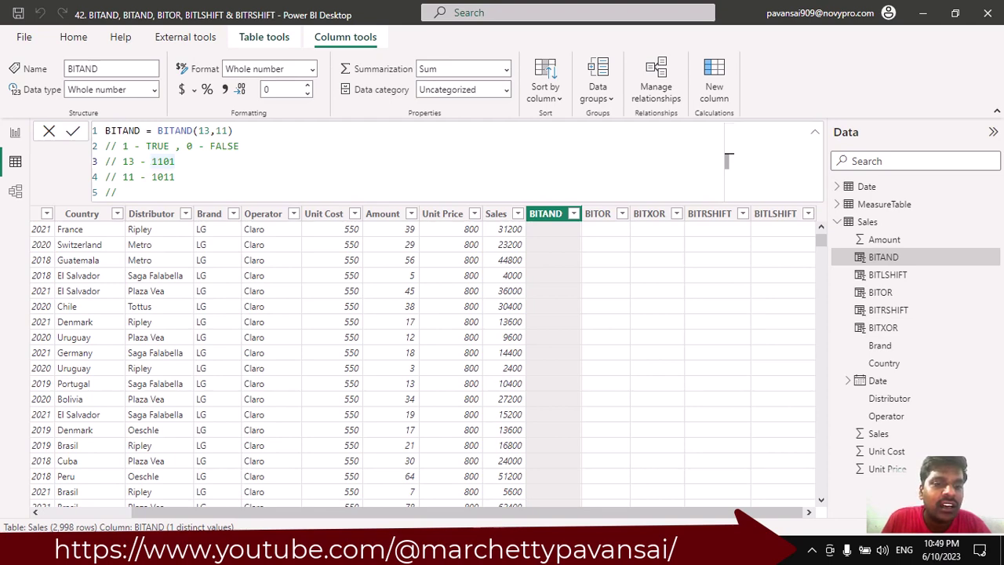
{"action": "key", "text": "alt+Tab"}
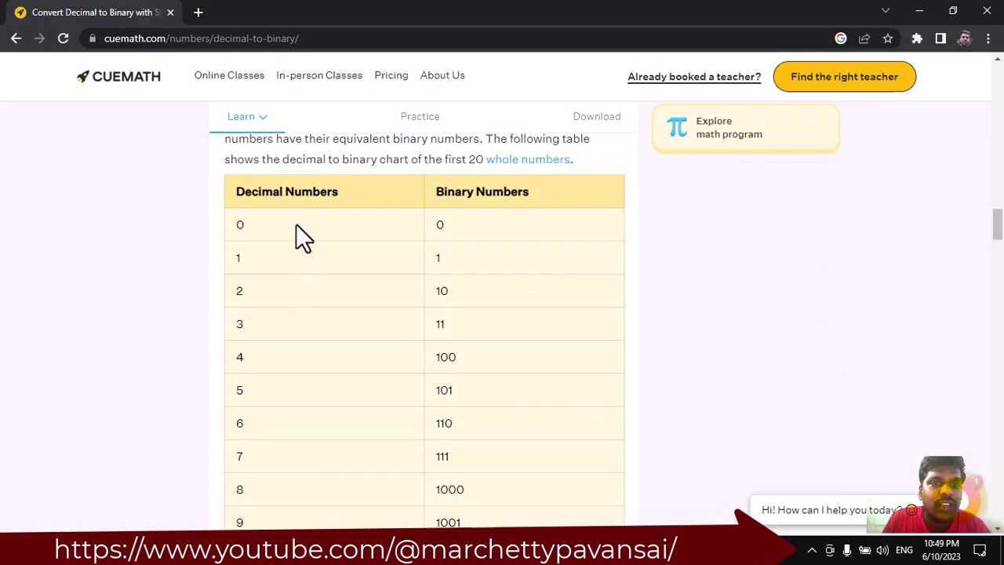
{"action": "scroll", "coordinate": [296, 223], "scroll_direction": "down", "scroll_amount": 1}
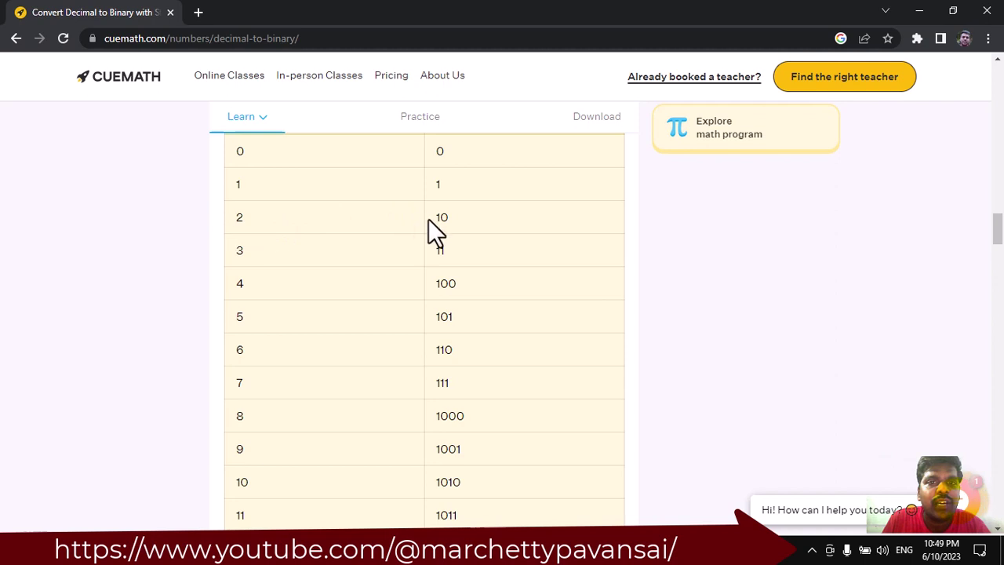
{"action": "scroll", "coordinate": [430, 219], "scroll_direction": "up", "scroll_amount": 1}
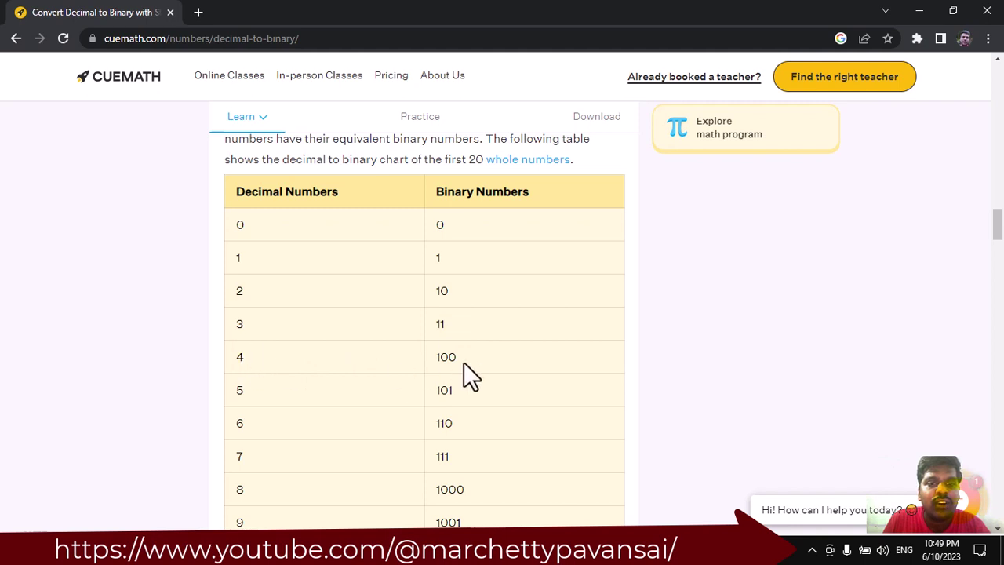
{"action": "scroll", "coordinate": [463, 361], "scroll_direction": "down", "scroll_amount": 6}
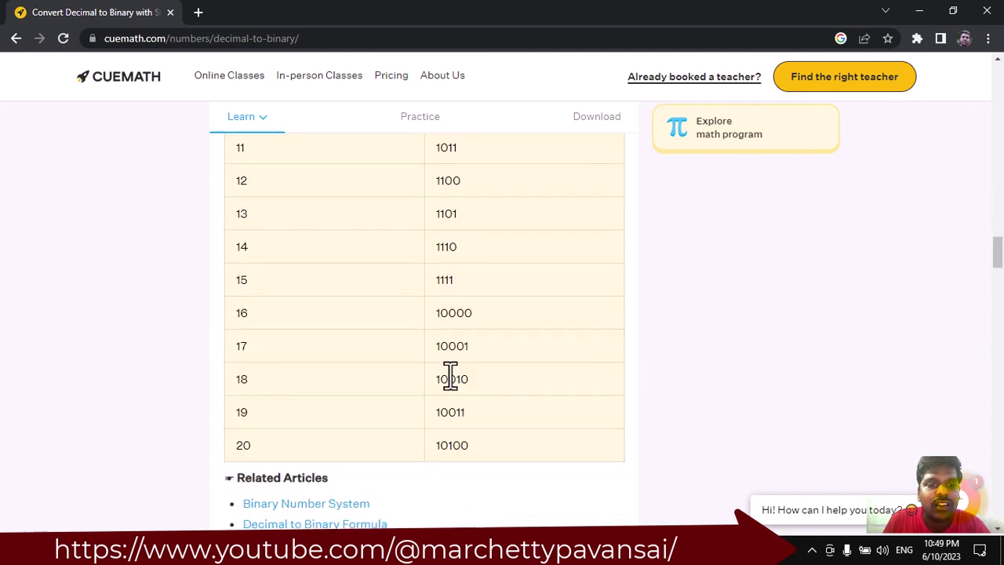
{"action": "scroll", "coordinate": [459, 377], "scroll_direction": "up", "scroll_amount": 5}
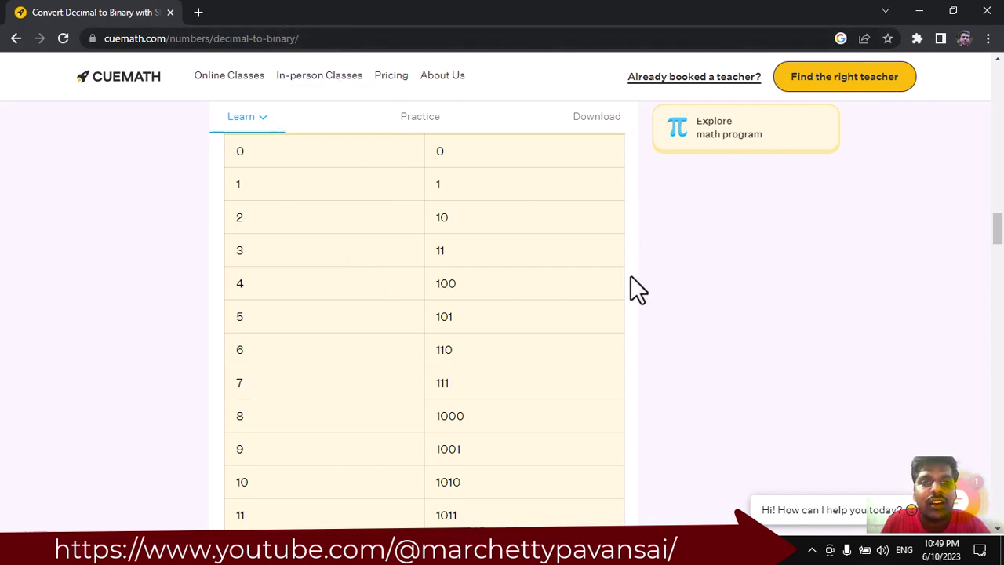
{"action": "scroll", "coordinate": [600, 290], "scroll_direction": "down", "scroll_amount": 1}
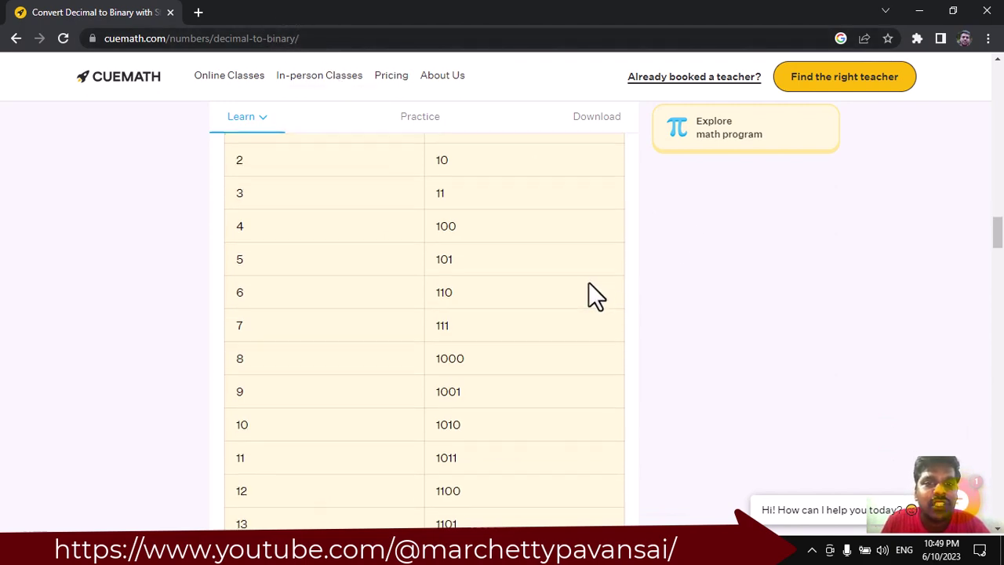
{"action": "left_click", "coordinate": [920, 11]}
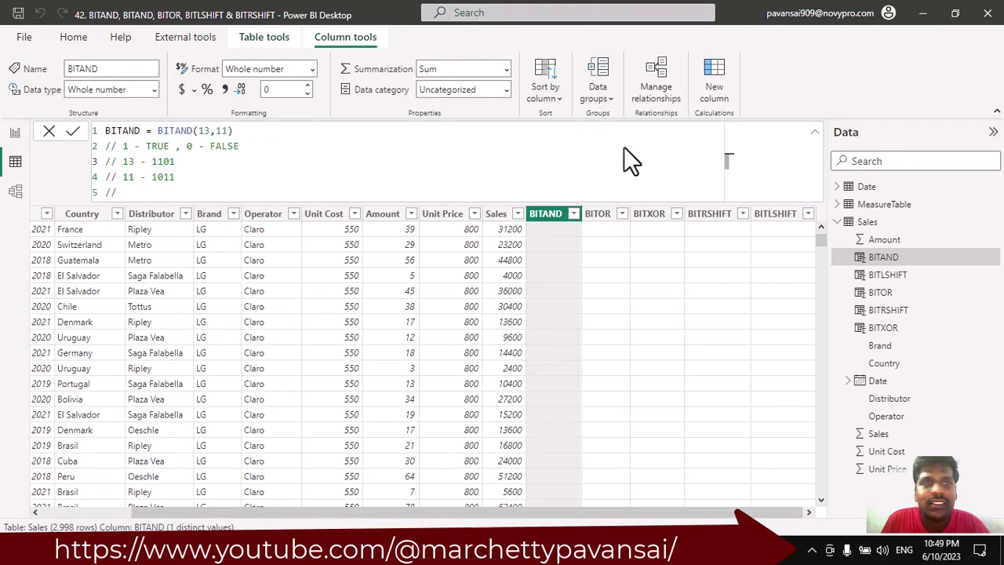
Compare the BITAND arguments 13 and 11 with their binary equivalents in the formula comments.
{"action": "double_click", "coordinate": [203, 131]}
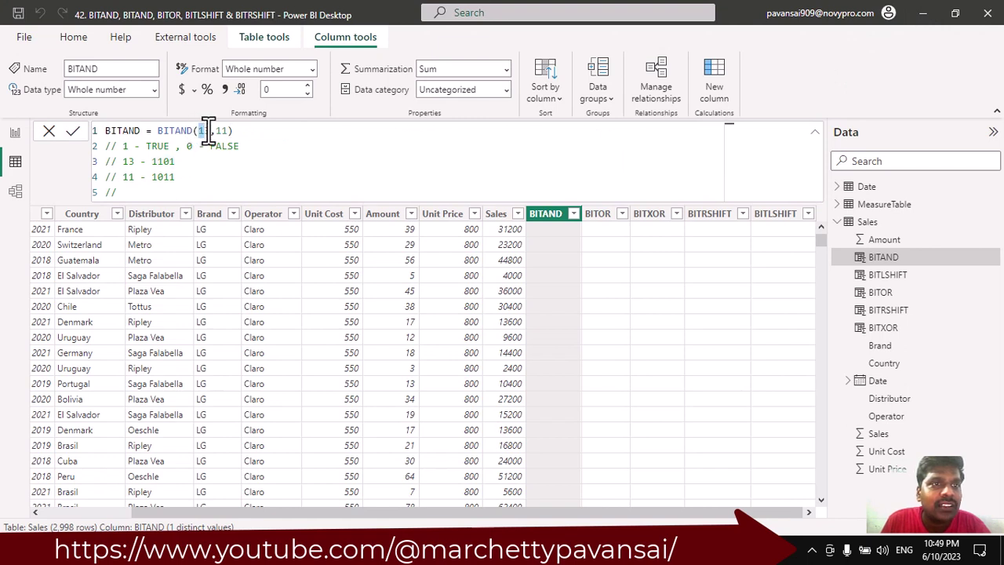
{"action": "double_click", "coordinate": [221, 131]}
{"action": "left_click", "coordinate": [156, 162]}
{"action": "double_click", "coordinate": [161, 161]}
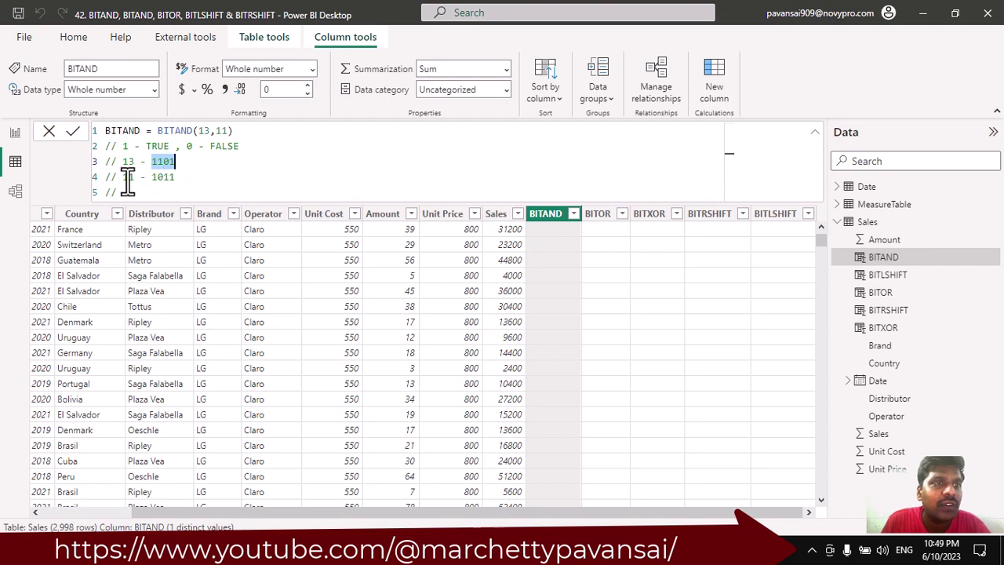
{"action": "left_click_drag", "start_coordinate": [153, 176], "coordinate": [175, 176]}
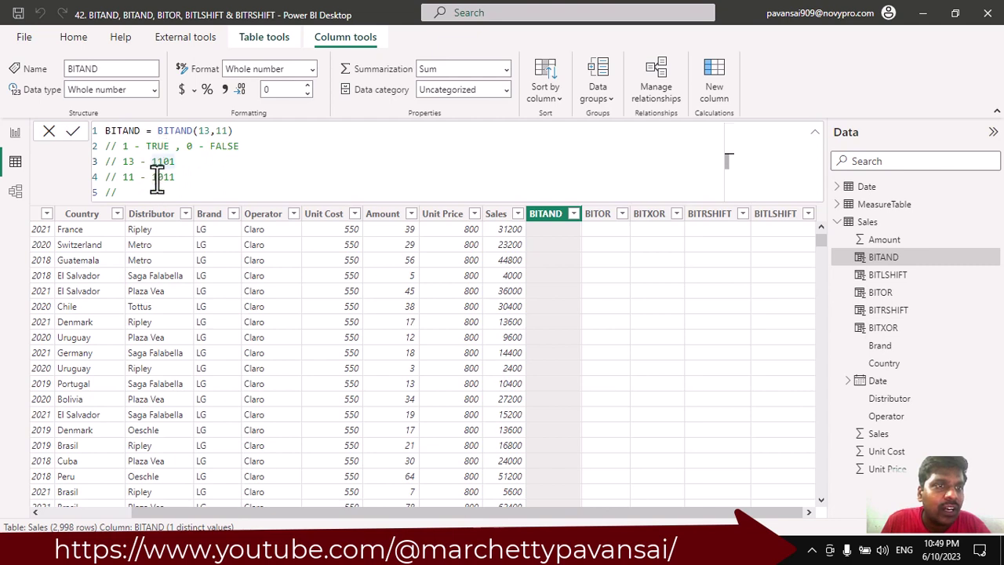
Work out the bitwise AND of 1101 and 1011 digit by digit and write 1001 in the BITAND formula's last comment line.
{"action": "left_click_drag", "start_coordinate": [151, 176], "coordinate": [156, 176]}
{"action": "left_click", "coordinate": [154, 183]}
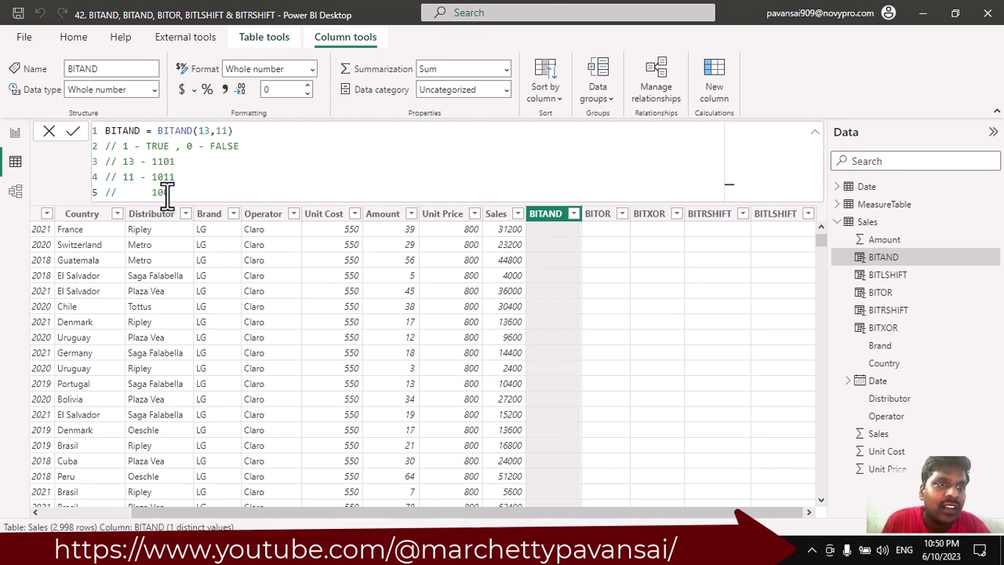
{"action": "left_click", "coordinate": [165, 162]}
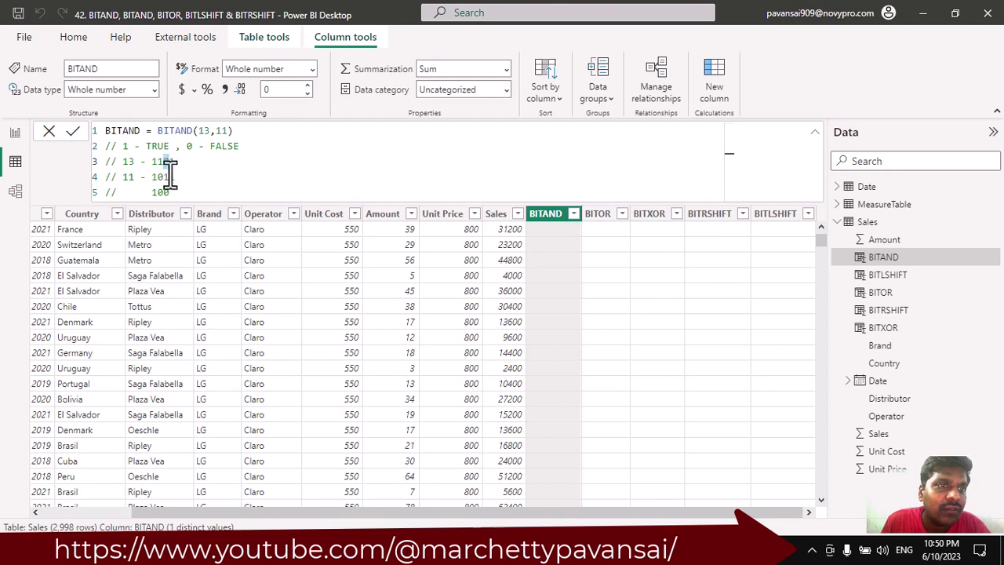
{"action": "mouse_move", "coordinate": [164, 177]}
{"action": "left_mouse_down"}
{"action": "mouse_move", "coordinate": [174, 162]}
{"action": "mouse_move", "coordinate": [173, 177]}
{"action": "left_mouse_up"}
{"action": "left_click", "coordinate": [178, 146]}
{"action": "left_click", "coordinate": [180, 193]}
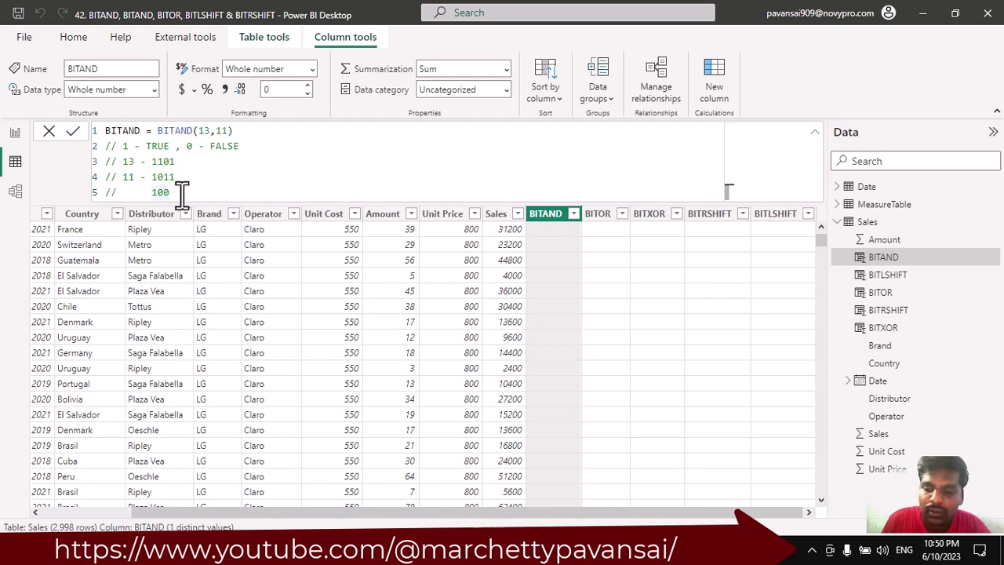
{"action": "left_click_drag", "start_coordinate": [176, 193], "coordinate": [151, 193]}
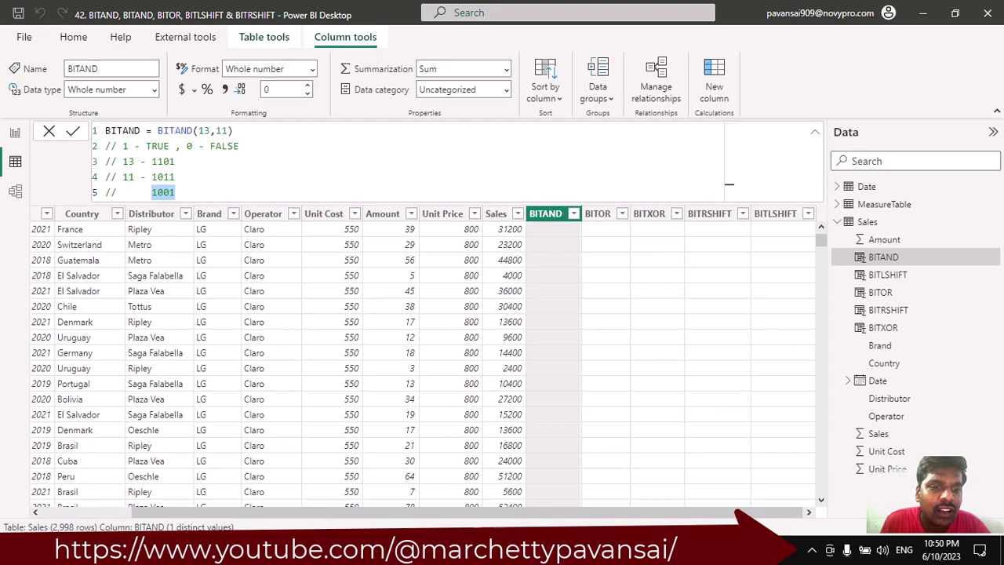
{"action": "key", "text": "Right"}
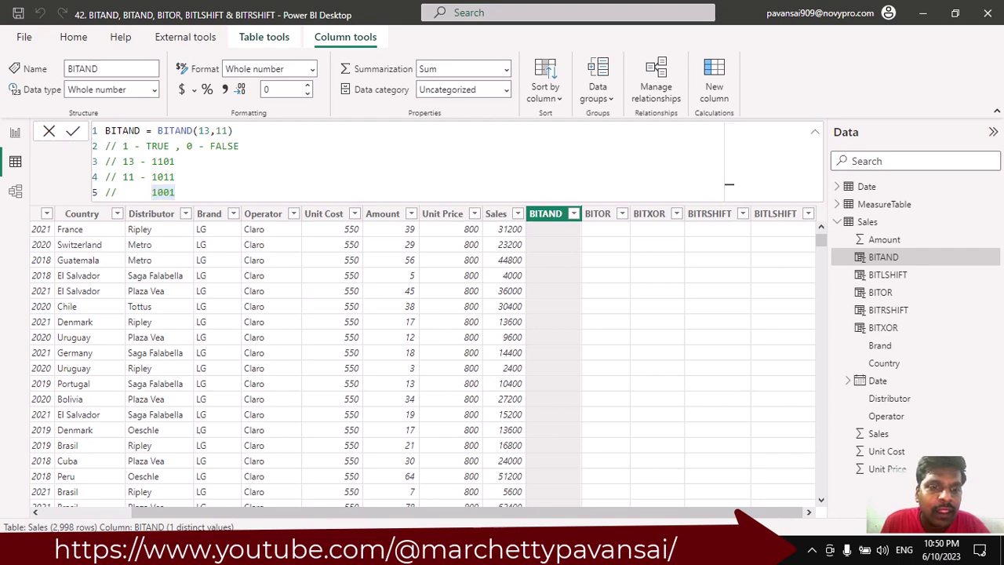
Look up binary 1001 in the browser's decimal-to-binary chart, return to Power BI and commit the BITAND column formula.
{"action": "key", "text": "alt+Tab"}
{"action": "scroll", "coordinate": [436, 291], "scroll_direction": "down", "scroll_amount": 1}
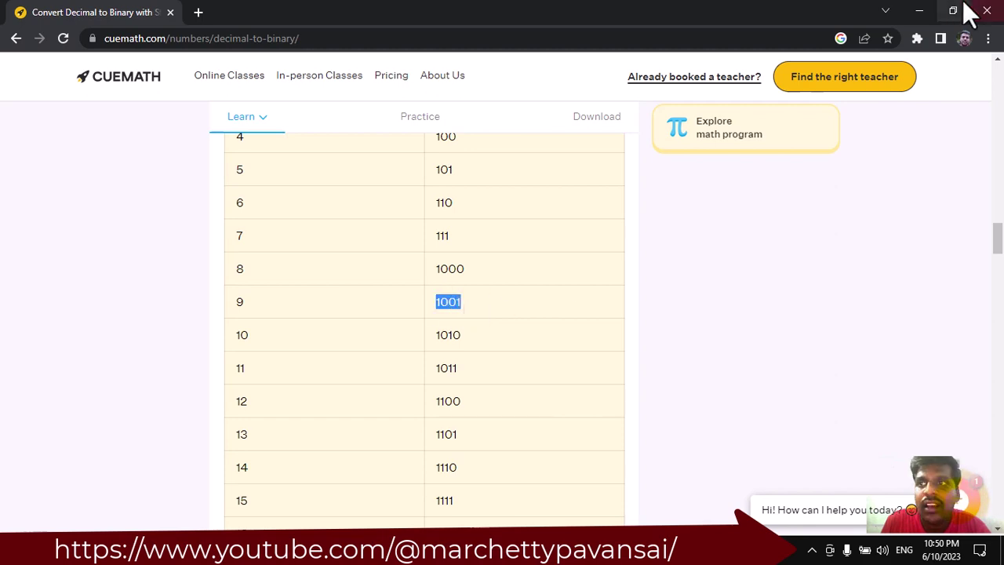
{"action": "left_click", "coordinate": [919, 11]}
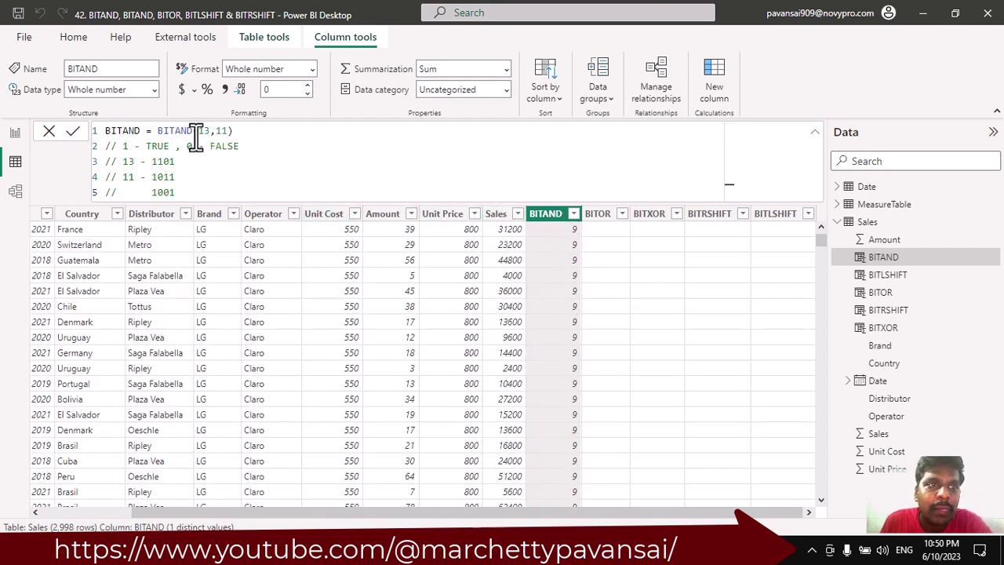
Define the Sales table's BITOR column as BITOR(13,11) above its existing comments.
{"action": "left_click", "coordinate": [603, 221]}
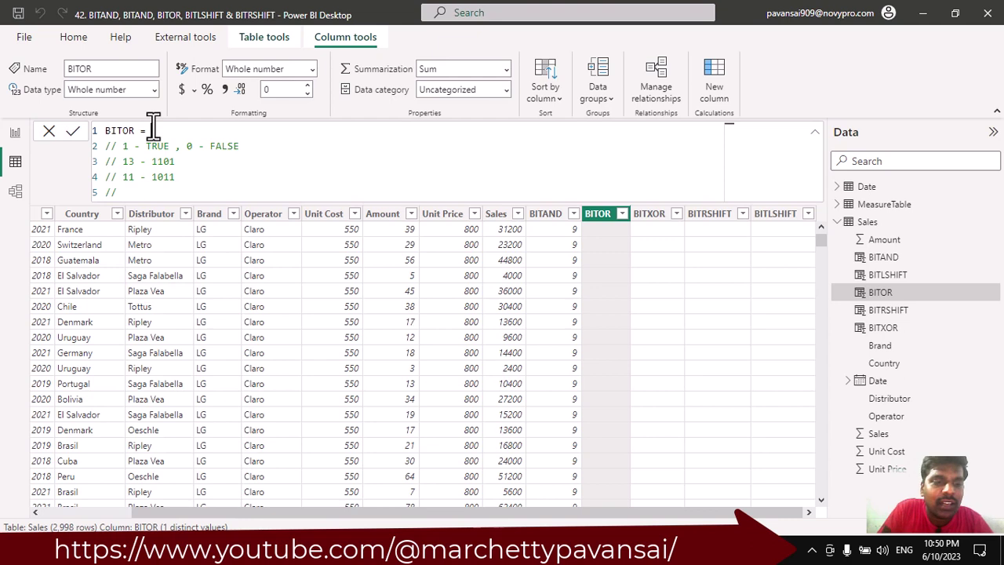
{"action": "type", "text": "BITOR"}
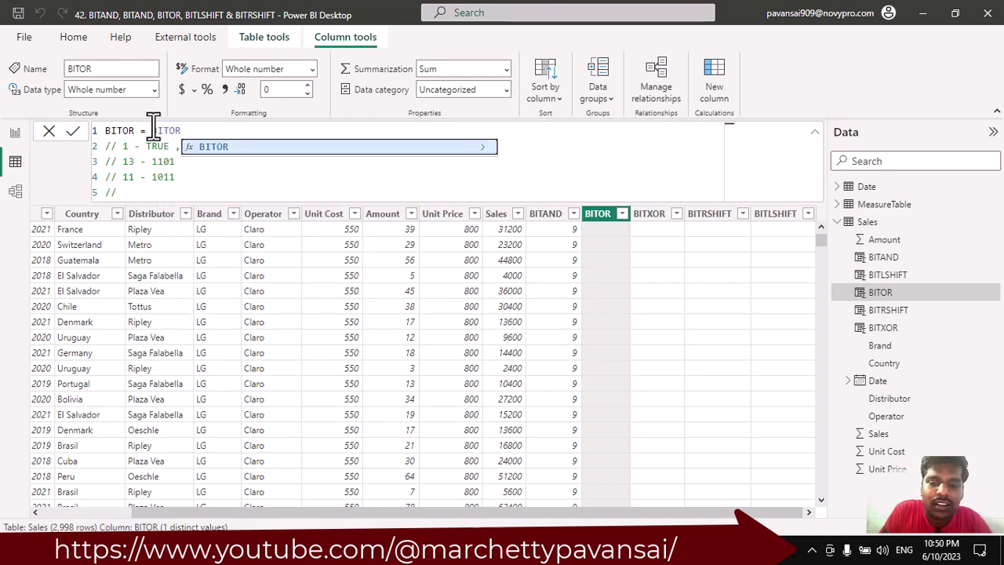
{"action": "type", "text": "(13,"}
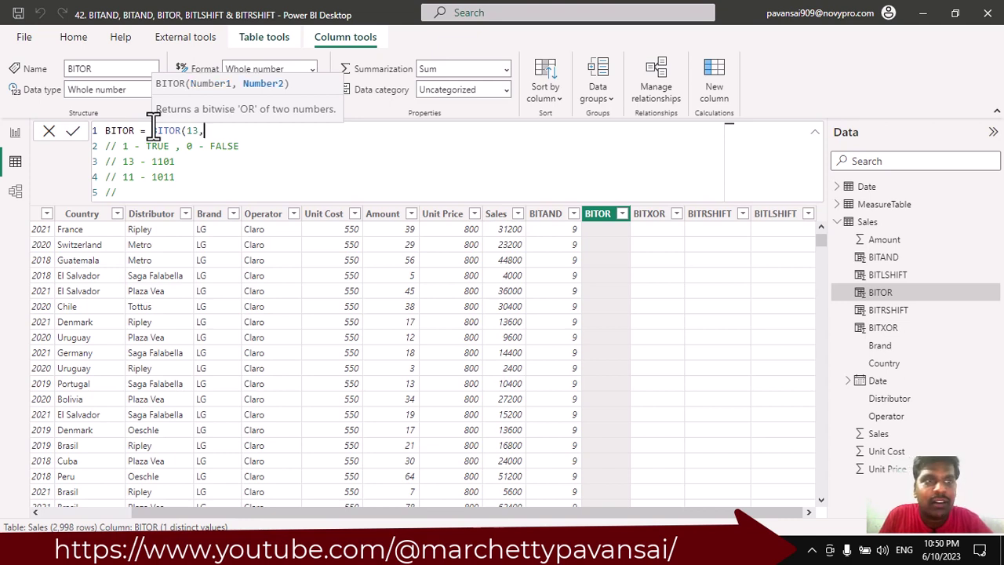
{"action": "type", "text": "11)"}
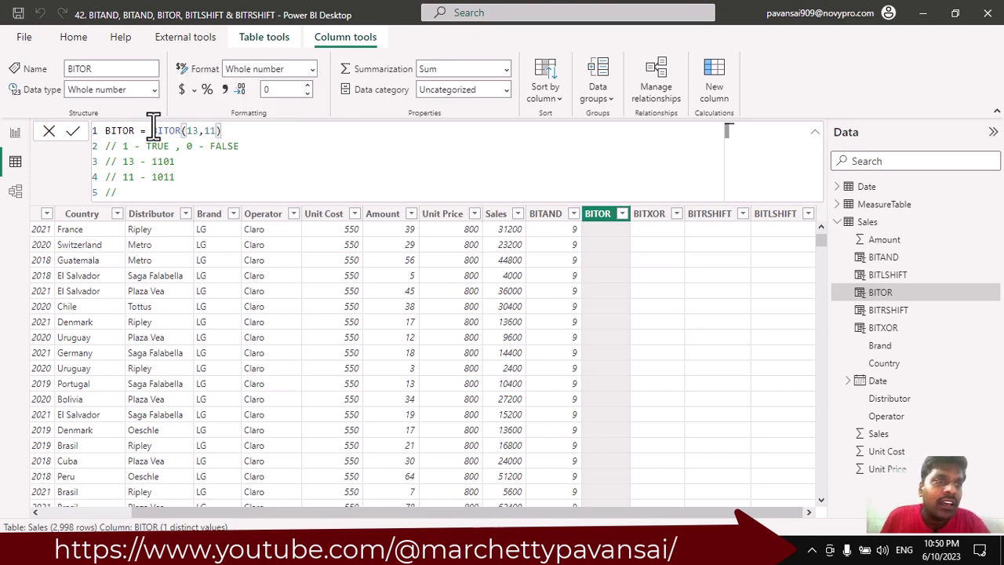
Work out the bitwise OR of 1101 and 1011 digit by digit and write 1111 in the BITOR formula's last comment line.
{"action": "left_click", "coordinate": [150, 162]}
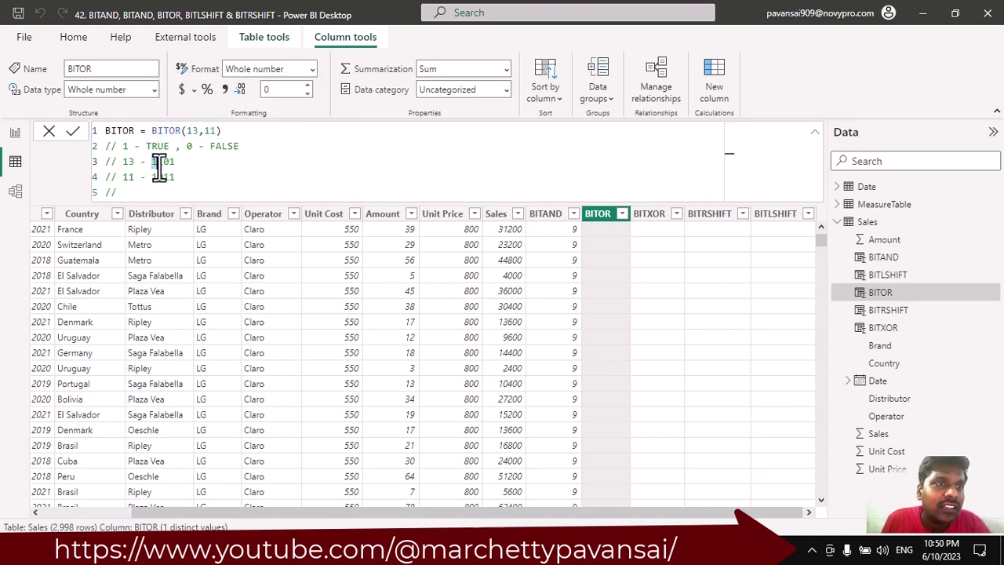
{"action": "left_click_drag", "start_coordinate": [150, 178], "coordinate": [159, 189]}
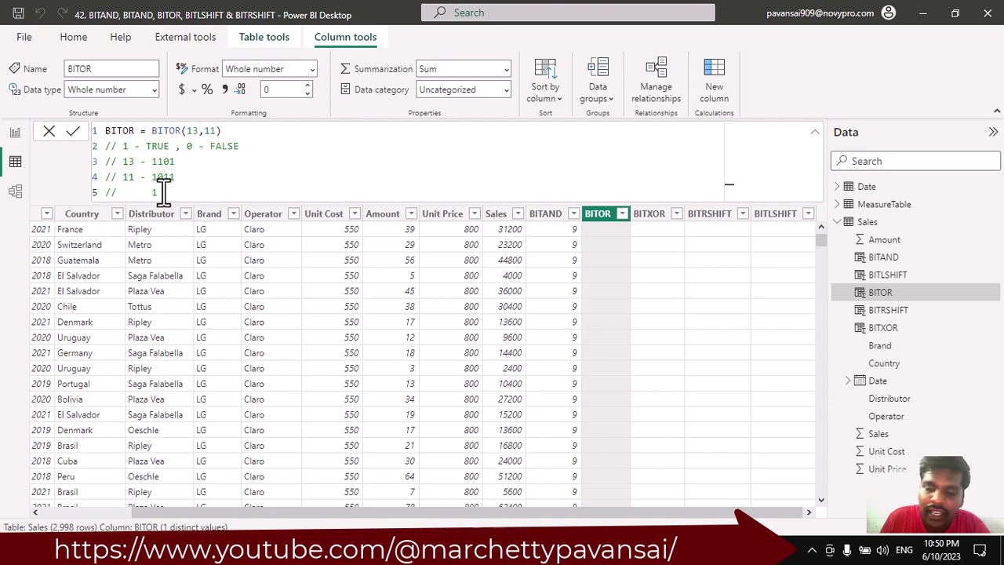
{"action": "type", "text": "1"}
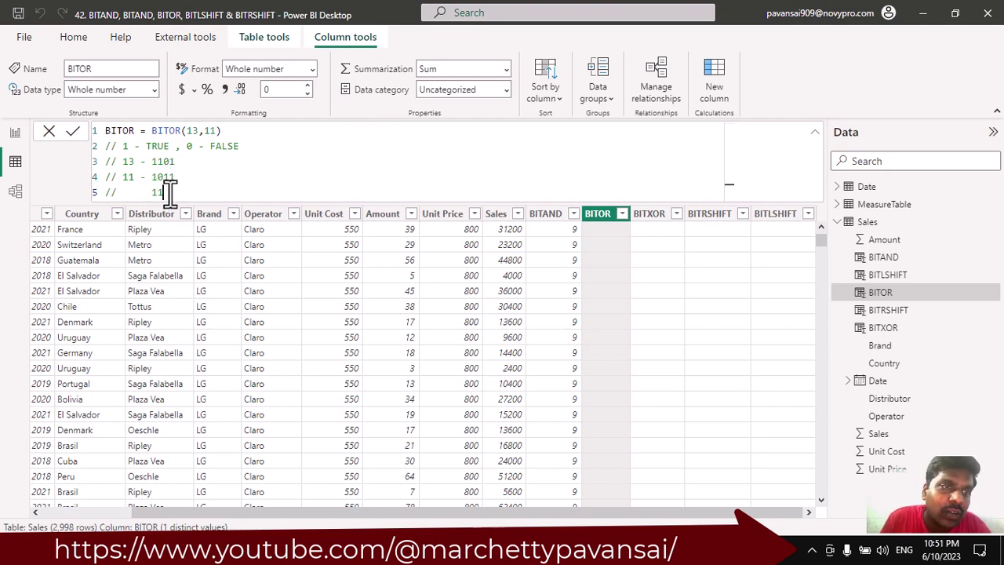
{"action": "type", "text": "11"}
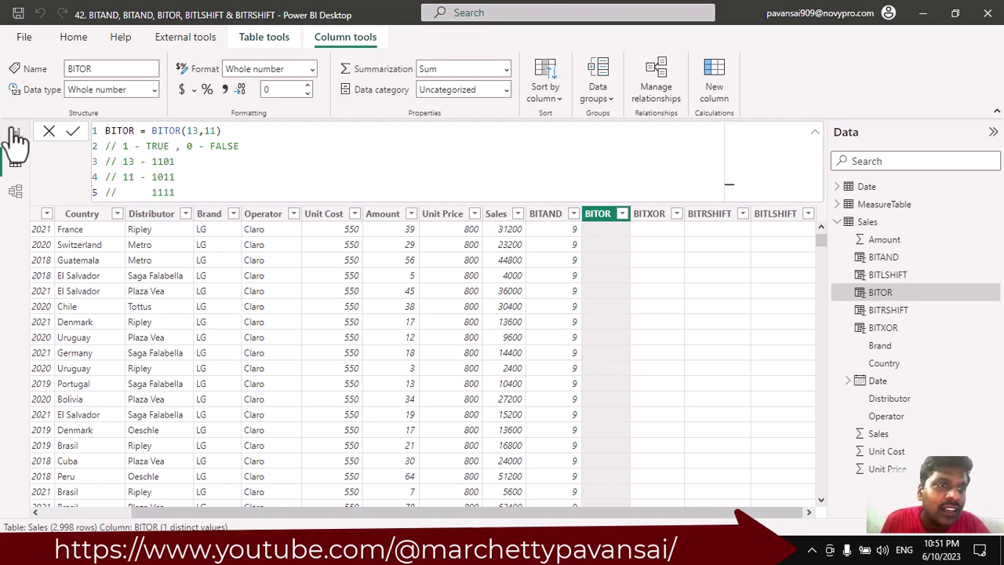
{"action": "left_click_drag", "start_coordinate": [151, 192], "coordinate": [179, 193]}
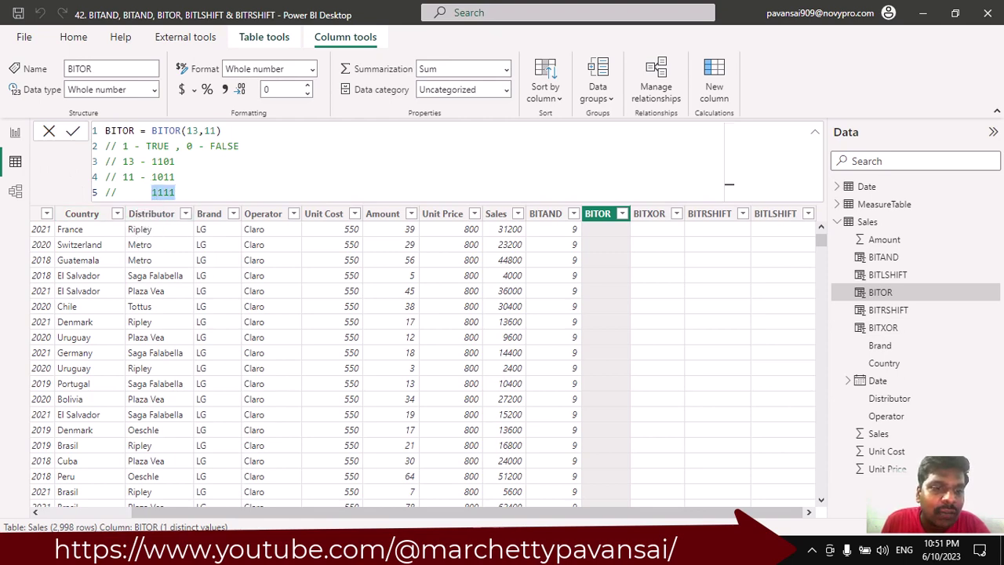
Look up binary 1111 in the browser's decimal-to-binary chart, return to Power BI and commit the BITOR column formula.
{"action": "key", "text": "alt+Tab"}
{"action": "scroll", "coordinate": [425, 383], "scroll_direction": "down", "scroll_amount": 1}
{"action": "left_click_drag", "start_coordinate": [449, 420], "coordinate": [251, 427]}
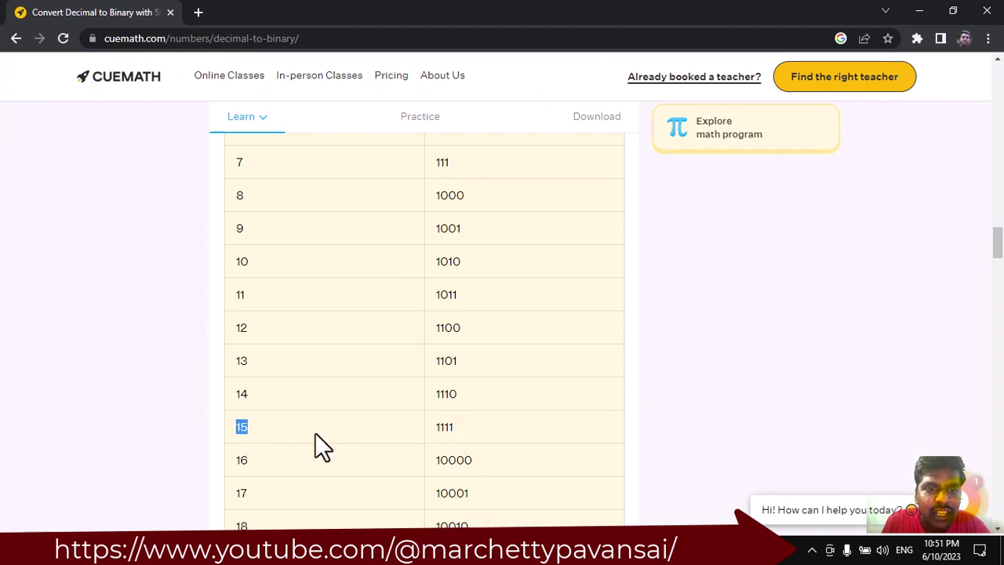
{"action": "left_click_drag", "start_coordinate": [440, 427], "coordinate": [465, 430]}
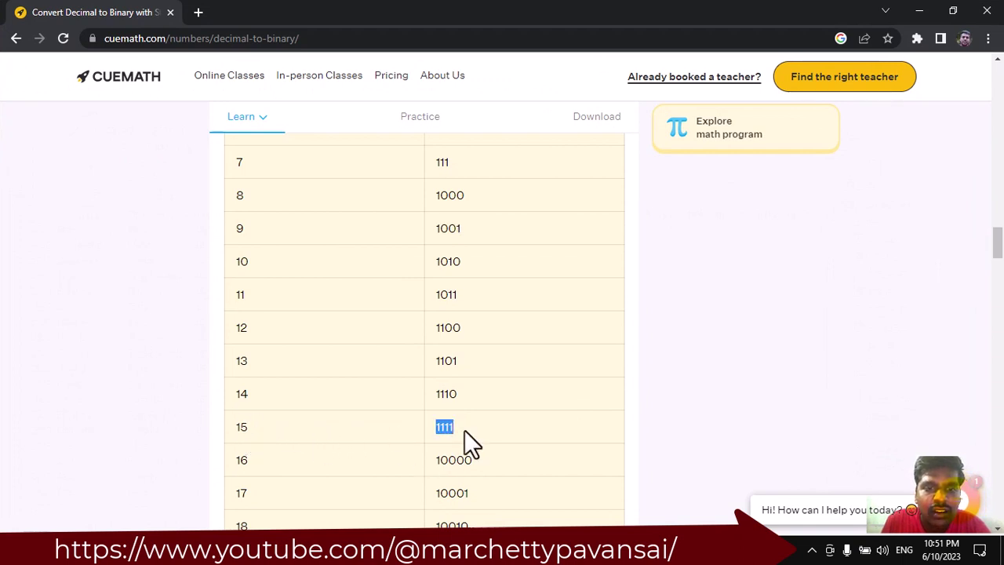
{"action": "left_click", "coordinate": [919, 14]}
{"action": "left_click", "coordinate": [198, 191]}
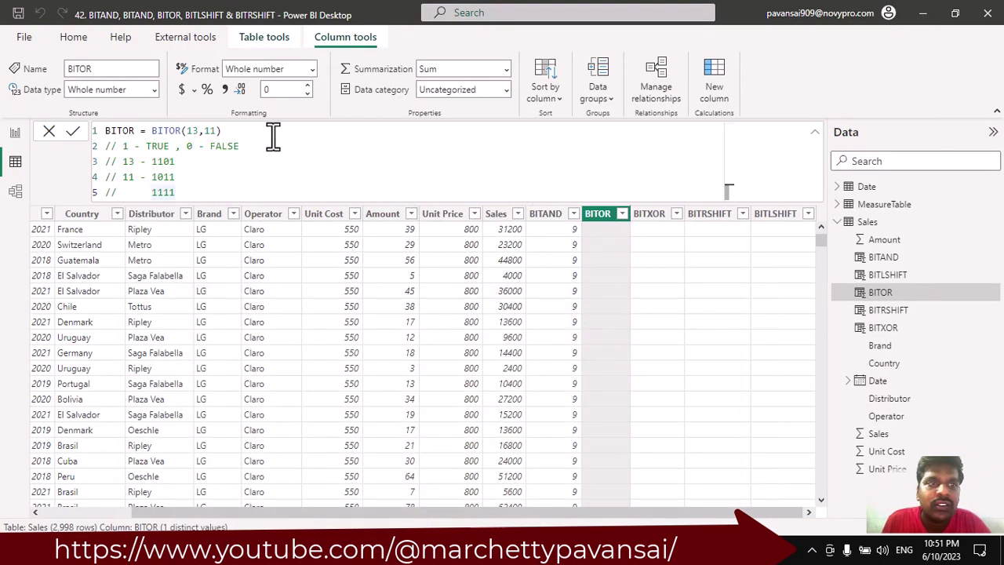
{"action": "left_click", "coordinate": [72, 131]}
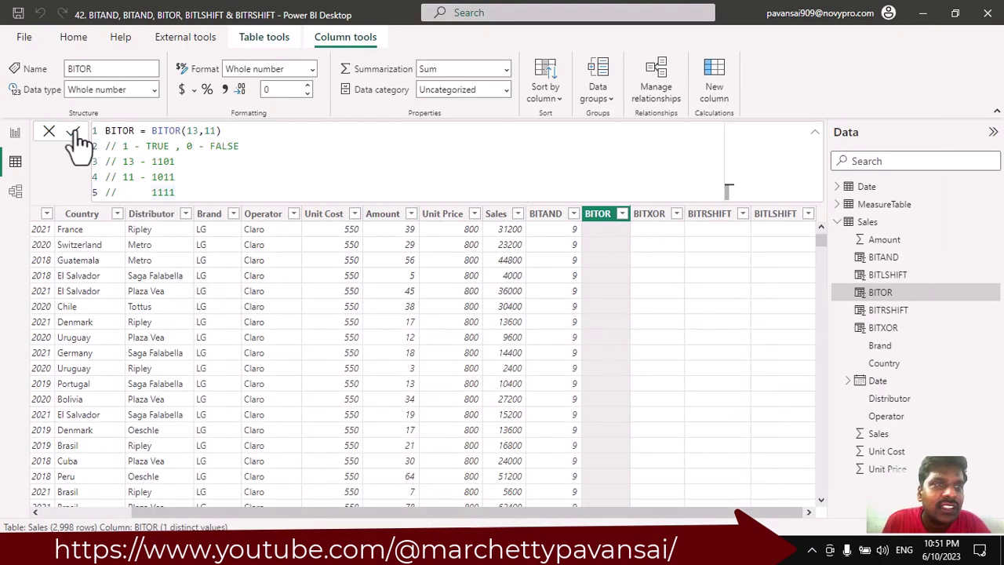
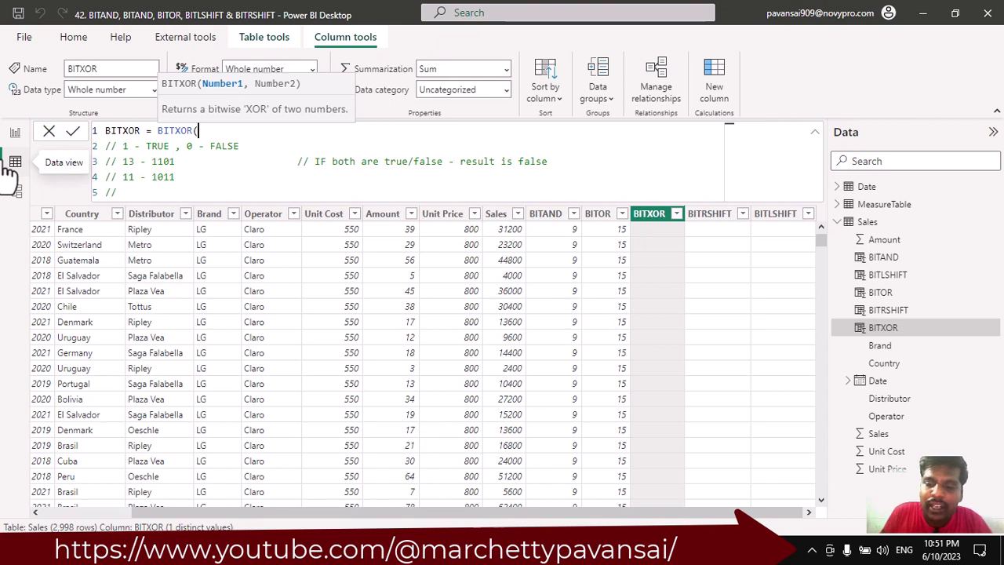
Define the Sales table's BITXOR column as BITXOR(13,11) and review the true/false rule in its comment.
{"action": "type", "text": ",11)"}
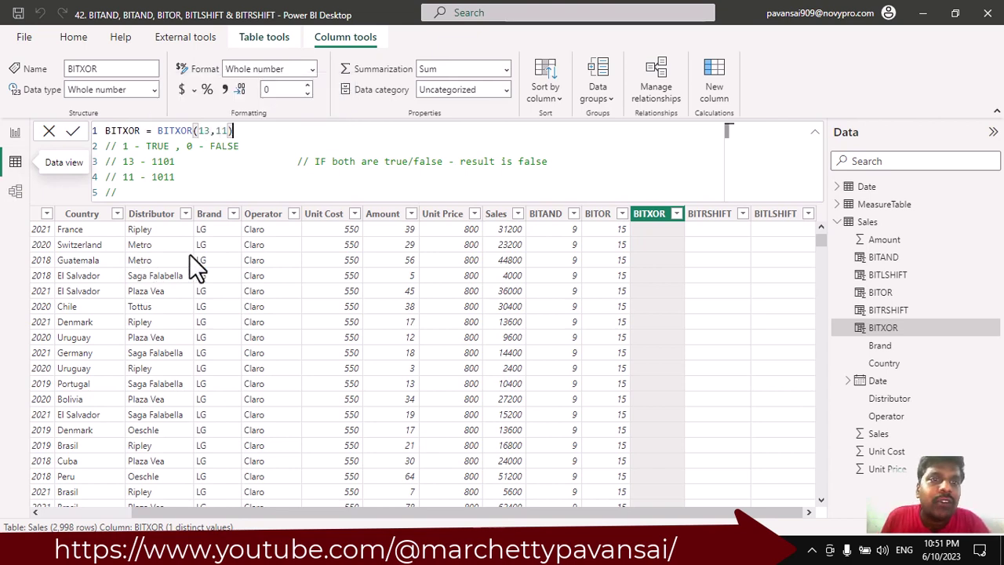
{"action": "left_click", "coordinate": [461, 163]}
{"action": "left_click", "coordinate": [575, 163], "text": "shift"}
Work out the bitwise XOR of 1101 and 1011 digit by digit and write 0110 in the BITXOR formula's last comment line.
{"action": "left_click", "coordinate": [149, 192]}
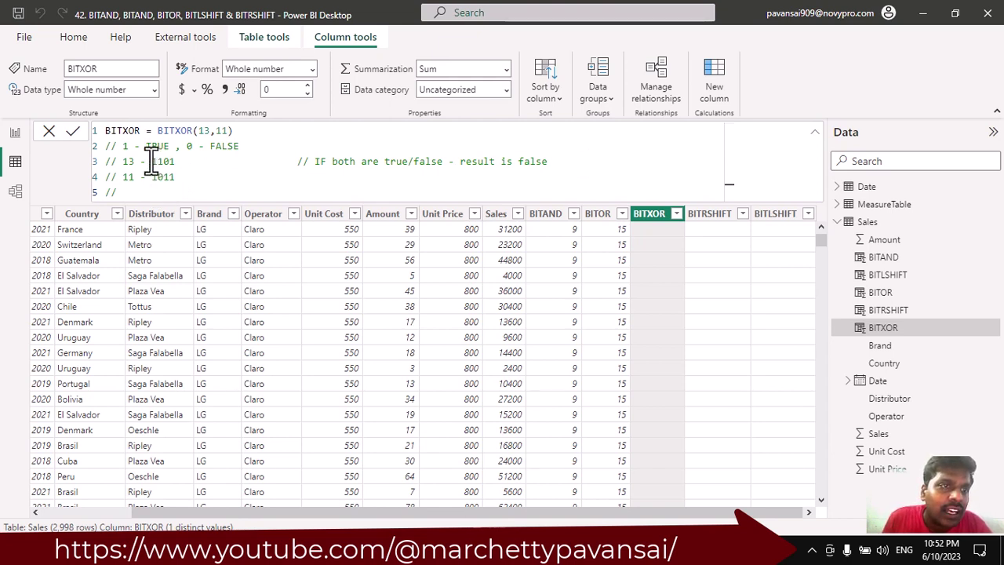
{"action": "mouse_move", "coordinate": [157, 162]}
{"action": "left_mouse_down"}
{"action": "mouse_move", "coordinate": [146, 162]}
{"action": "mouse_move", "coordinate": [160, 177]}
{"action": "left_mouse_up"}
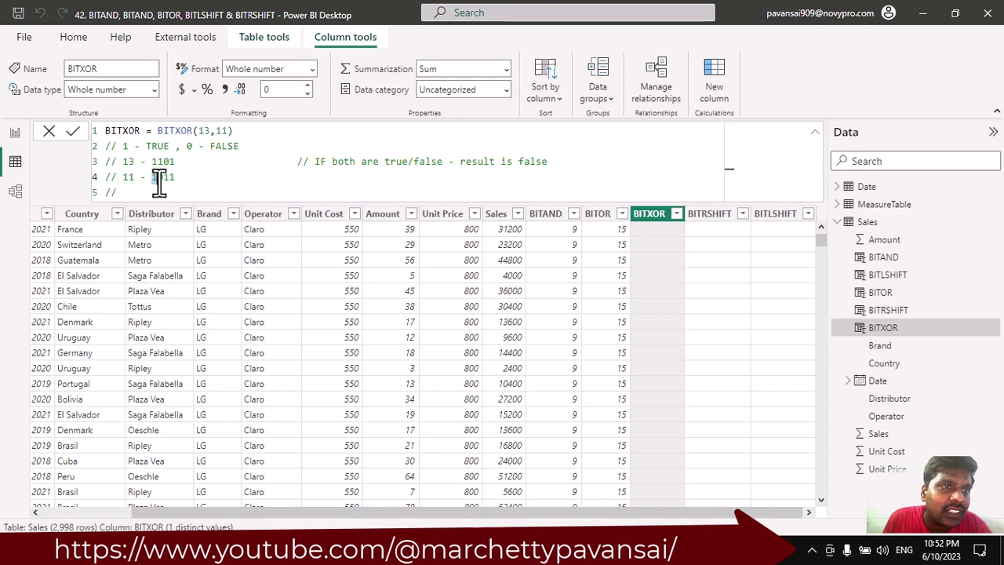
{"action": "left_click", "coordinate": [157, 192]}
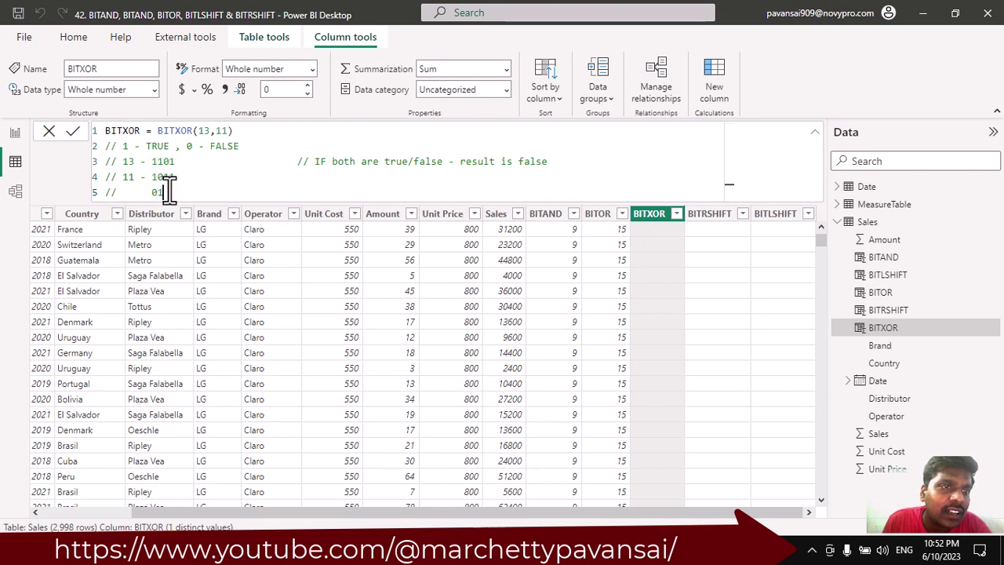
{"action": "type", "text": "1"}
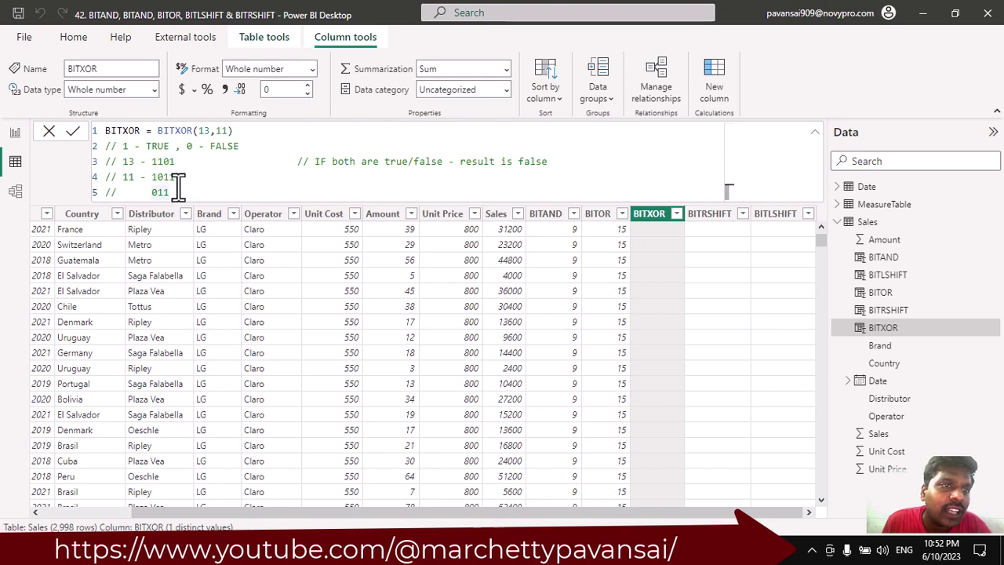
{"action": "left_click", "coordinate": [177, 178]}
{"action": "left_click", "coordinate": [174, 193]}
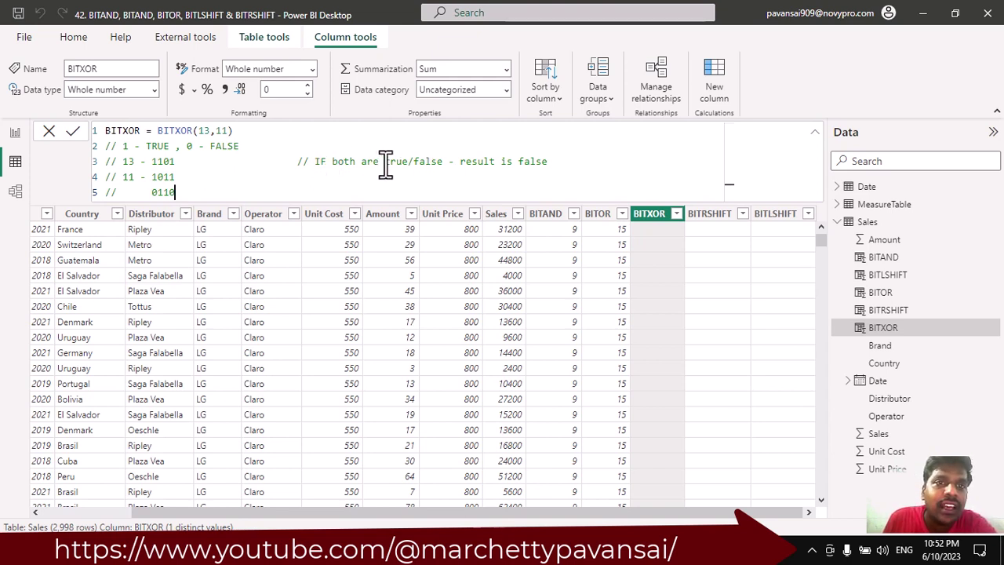
{"action": "left_click_drag", "start_coordinate": [386, 163], "coordinate": [578, 162]}
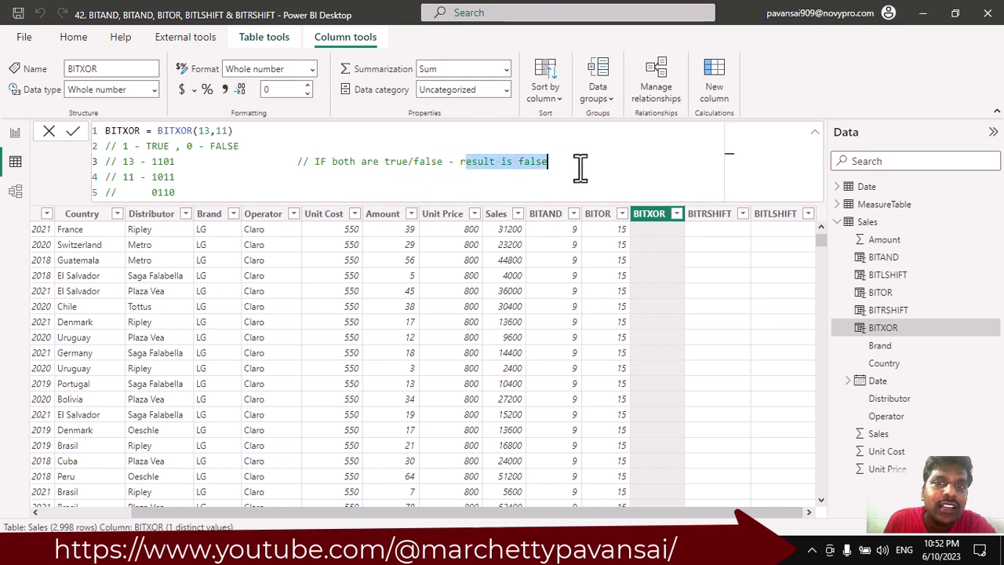
Look up binary 110 in the browser's decimal-to-binary chart, return to Power BI and commit the BITXOR column formula.
{"action": "left_click_drag", "start_coordinate": [151, 192], "coordinate": [193, 191]}
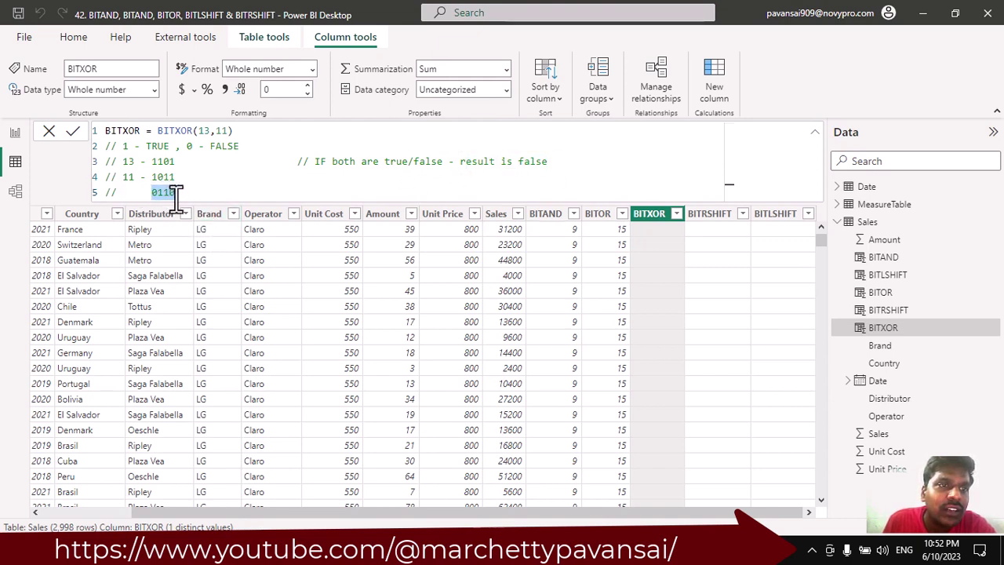
{"action": "left_click", "coordinate": [188, 192]}
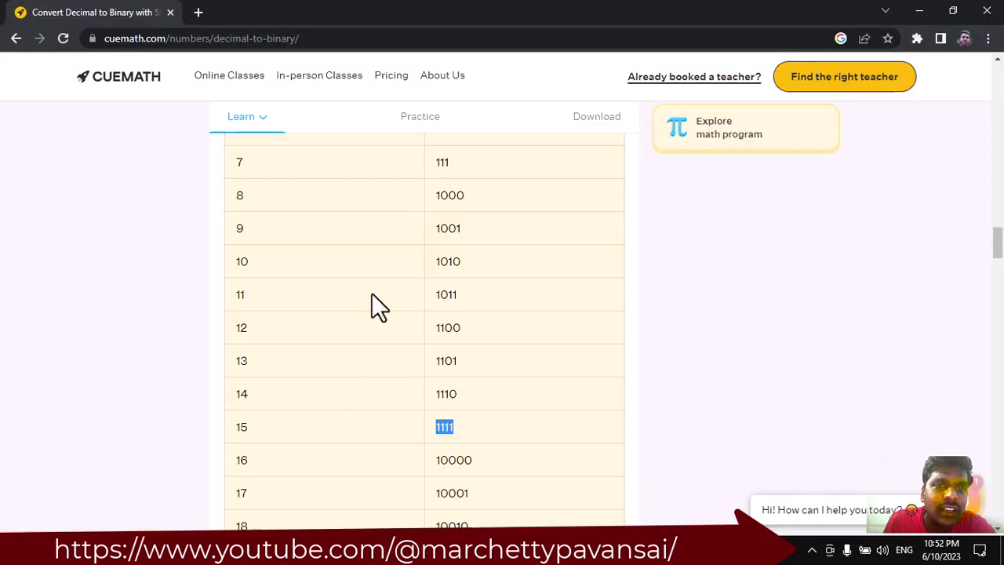
{"action": "scroll", "coordinate": [408, 282], "scroll_direction": "up", "scroll_amount": 3}
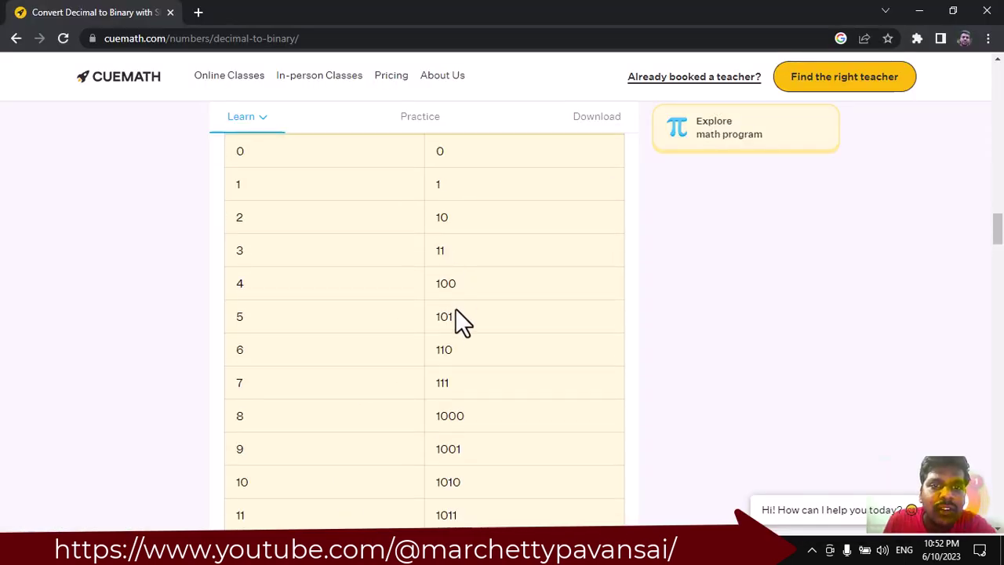
{"action": "left_click_drag", "start_coordinate": [455, 350], "coordinate": [239, 349]}
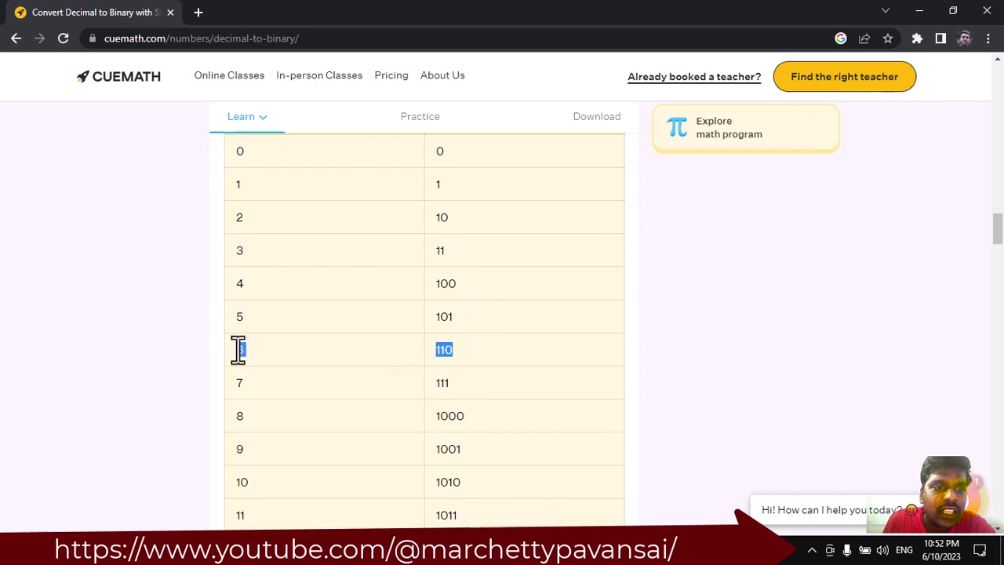
{"action": "left_click", "coordinate": [920, 11]}
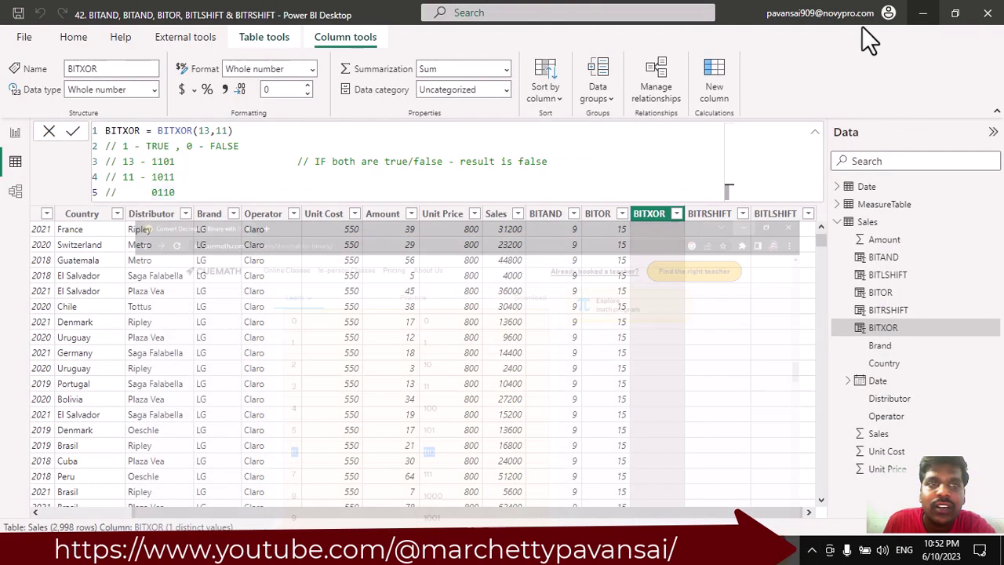
{"action": "left_click", "coordinate": [73, 131]}
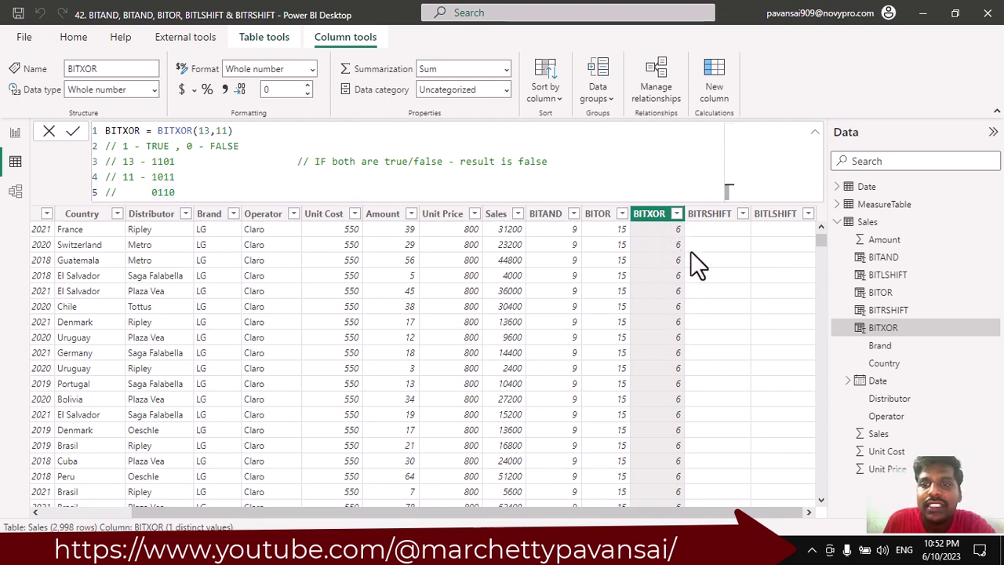
Define the Sales table's BITRSHIFT column as BITRSHIFT(13,2) above its existing comment and commit the formula.
{"action": "left_click", "coordinate": [712, 217]}
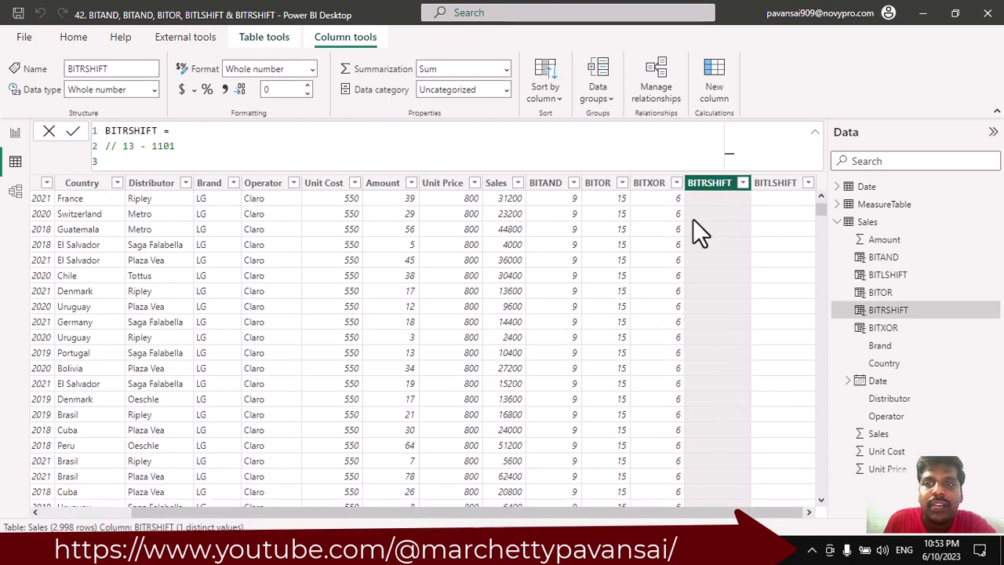
{"action": "left_click", "coordinate": [199, 130]}
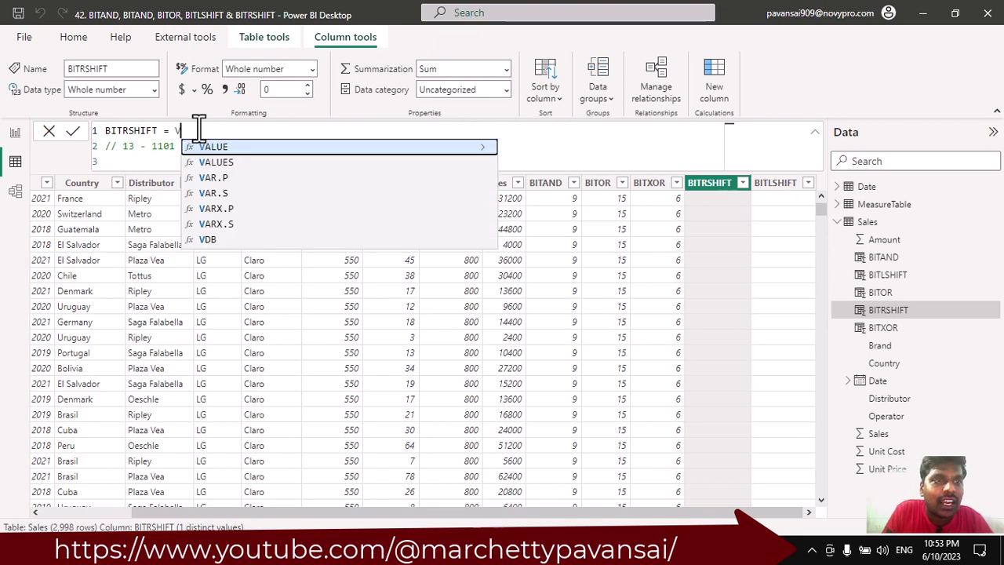
{"action": "type", "text": "BITR"}
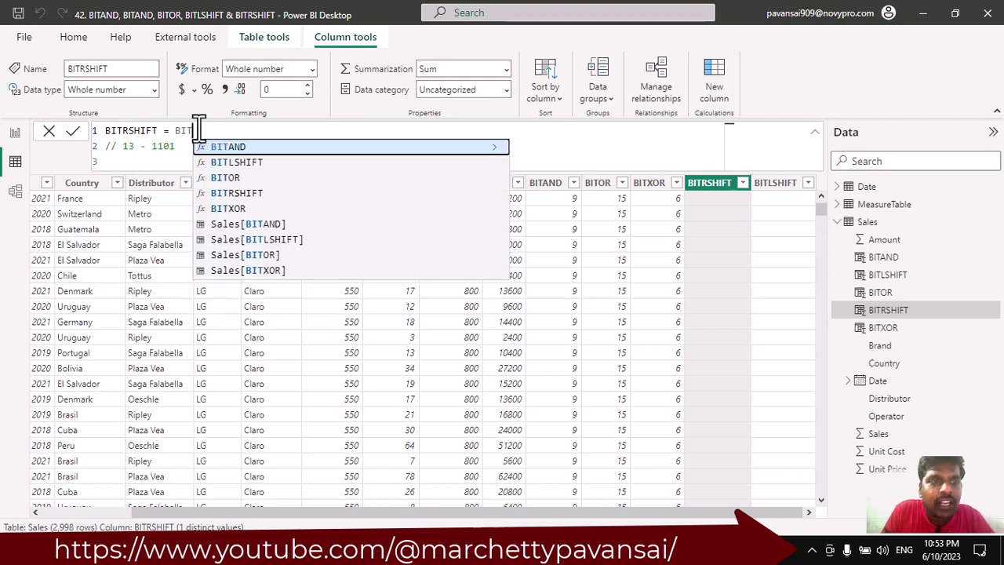
{"action": "key", "text": "Tab"}
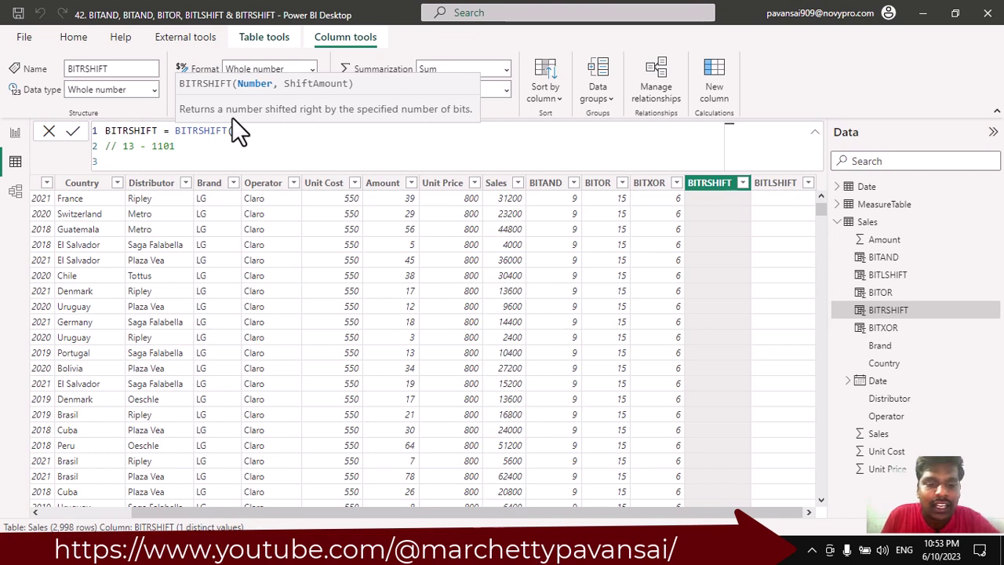
{"action": "type", "text": "13,"}
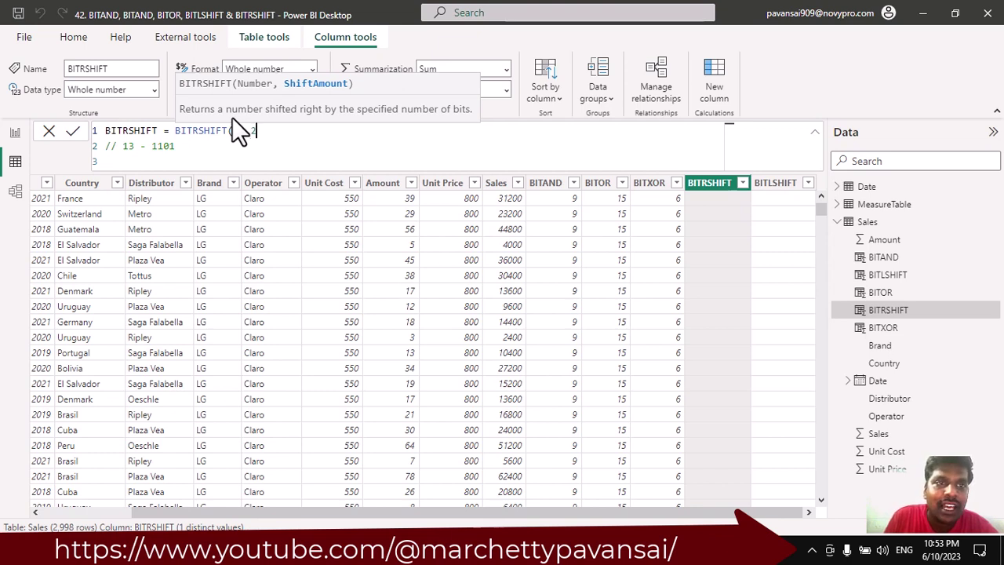
{"action": "type", "text": "2)"}
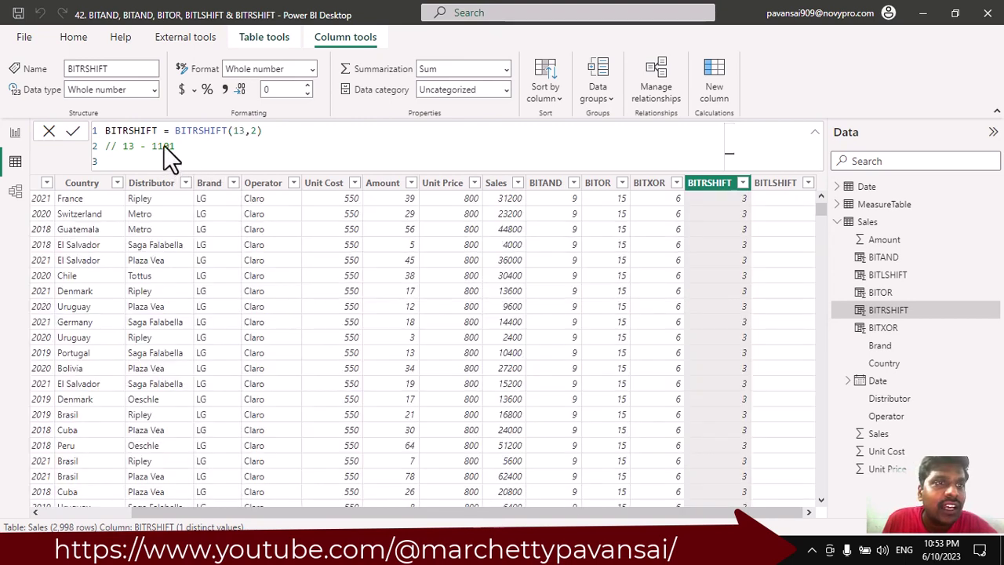
Write the right-shifted result 0011 beneath 1101 in the BITRSHIFT formula and compare the shifted digits of both numbers.
{"action": "left_click_drag", "start_coordinate": [166, 146], "coordinate": [173, 147]}
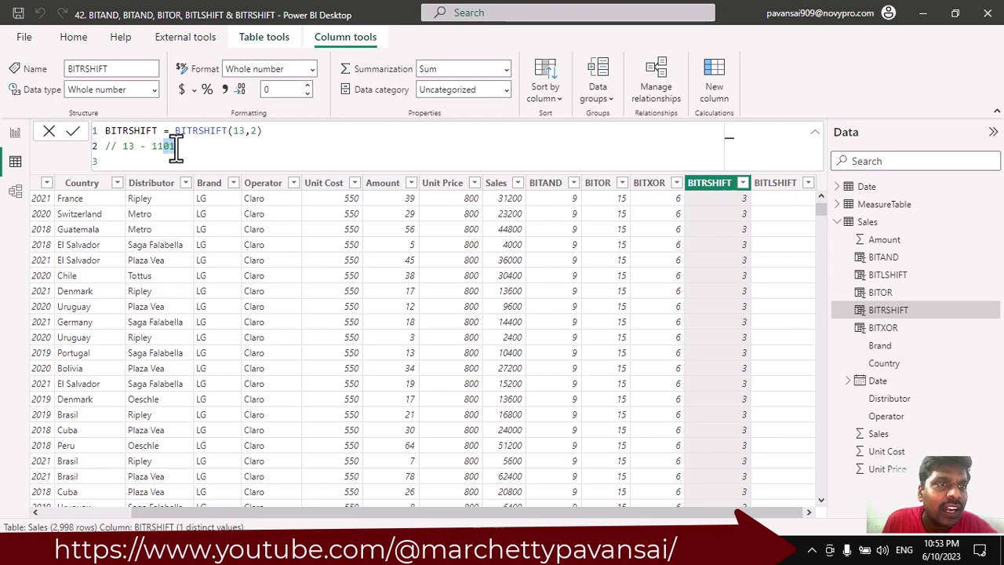
{"action": "left_click", "coordinate": [170, 157]}
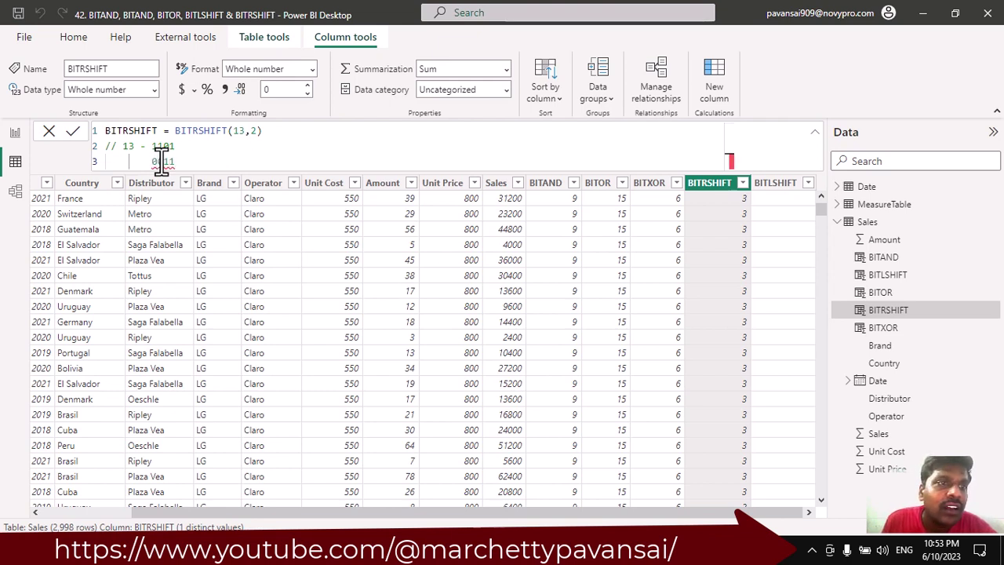
{"action": "type", "text": "0011"}
{"action": "double_click", "coordinate": [176, 146]}
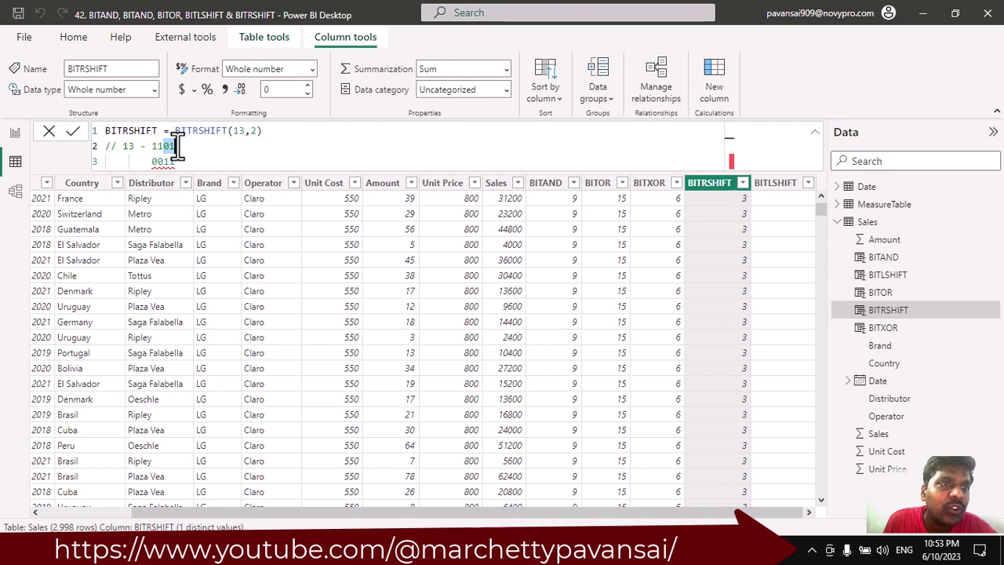
{"action": "left_click_drag", "start_coordinate": [152, 146], "coordinate": [162, 146]}
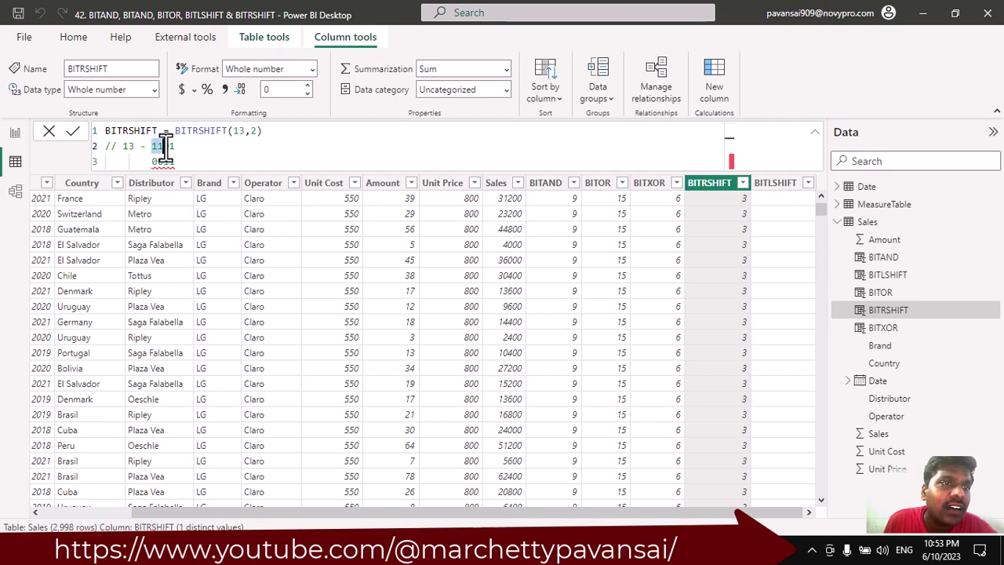
{"action": "left_click_drag", "start_coordinate": [151, 161], "coordinate": [162, 161]}
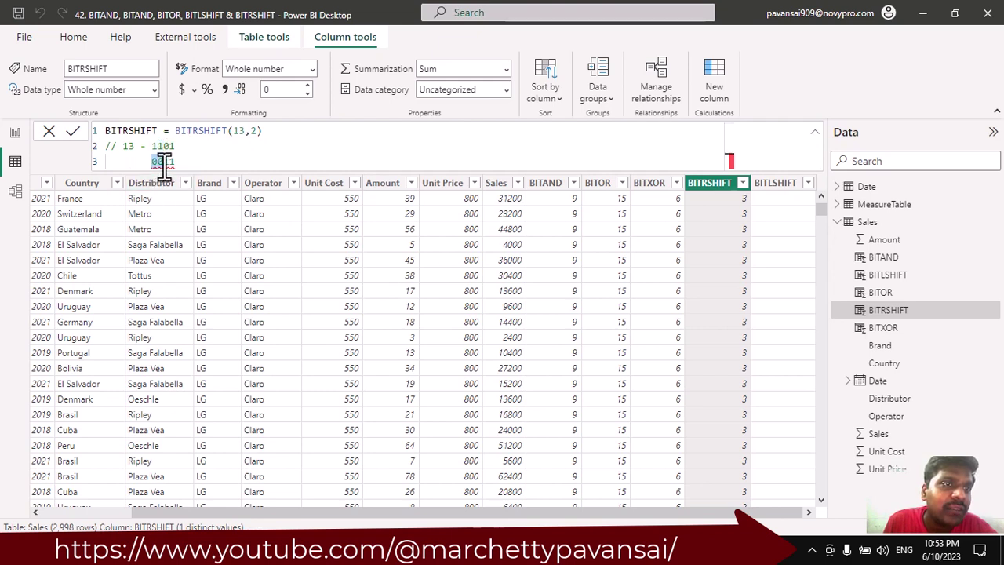
{"action": "left_click", "coordinate": [197, 157]}
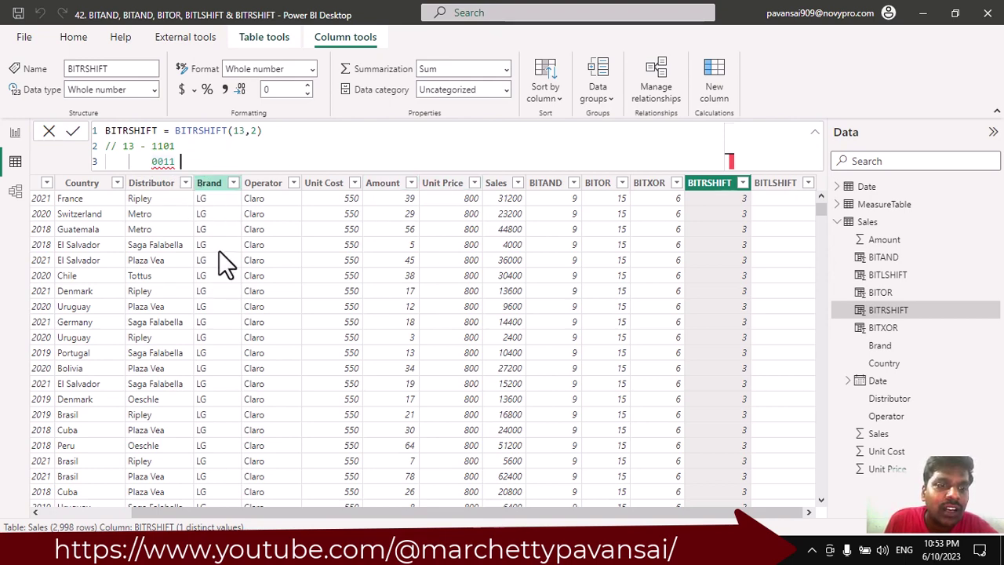
Look up binary 11 in the browser's decimal-to-binary chart, highlight its decimal equivalent and return to Power BI.
{"action": "key", "text": "alt+Tab"}
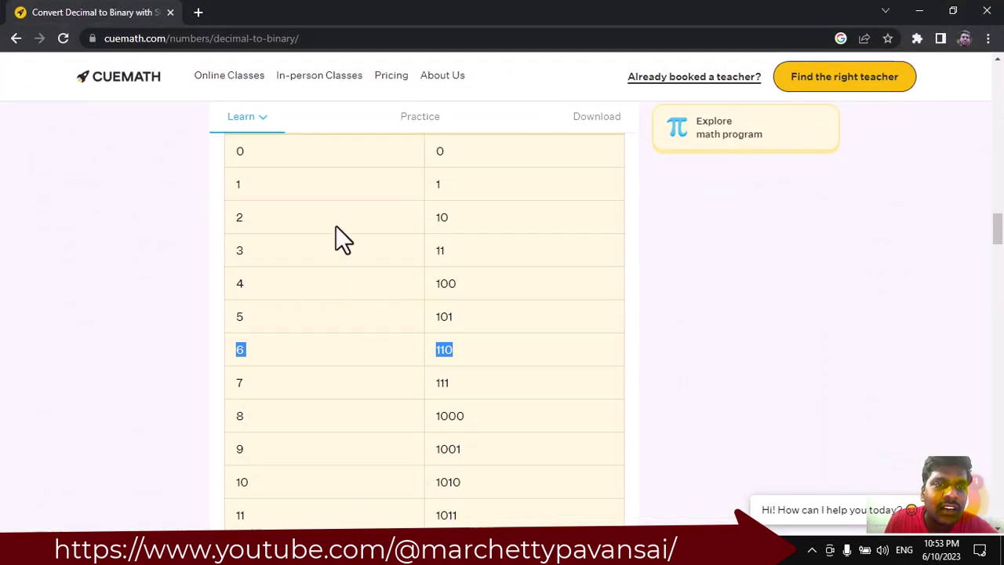
{"action": "left_click", "coordinate": [443, 251]}
{"action": "left_click_drag", "start_coordinate": [284, 251], "coordinate": [232, 252]}
{"action": "left_click", "coordinate": [920, 9]}
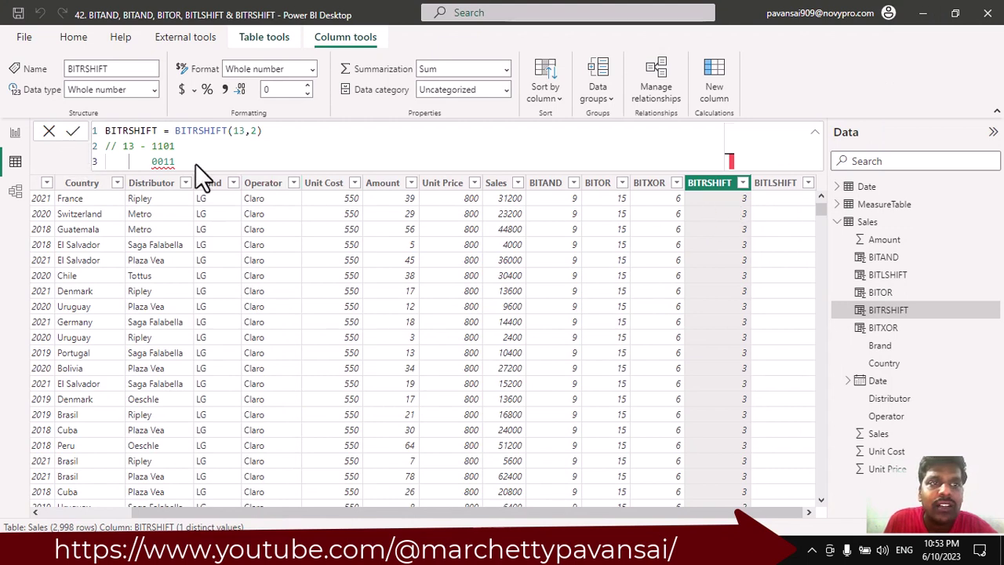
Turn the BITRSHIFT formula's 0011 line into a // comment, commit the formula and append "- 3" after 0011.
{"action": "key", "text": "Return"}
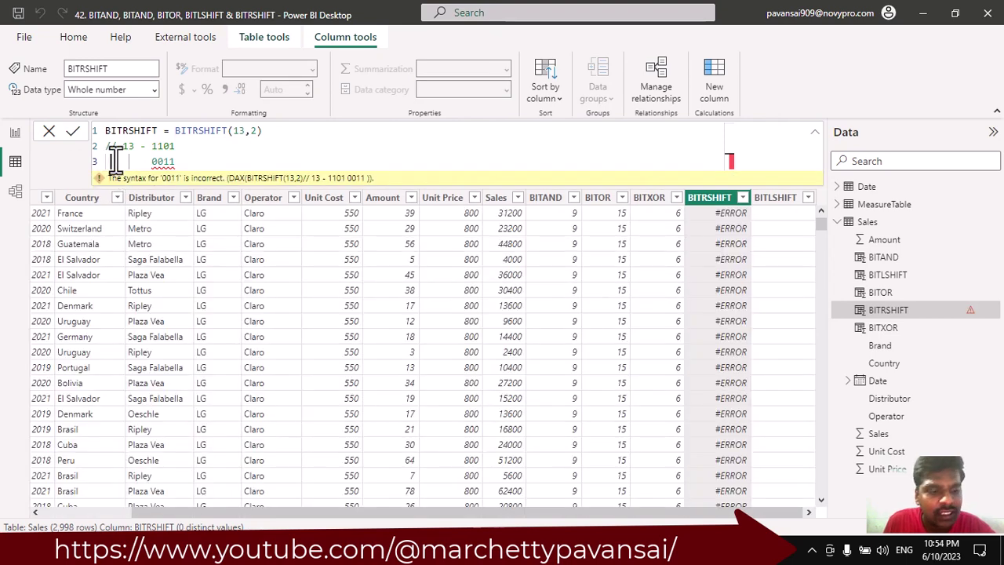
{"action": "type", "text": "/"}
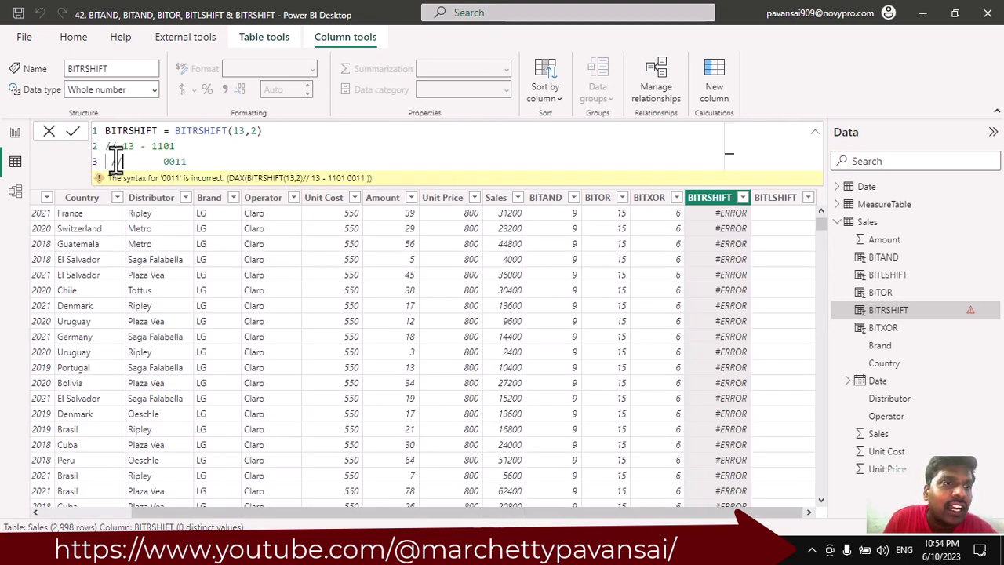
{"action": "type", "text": "/"}
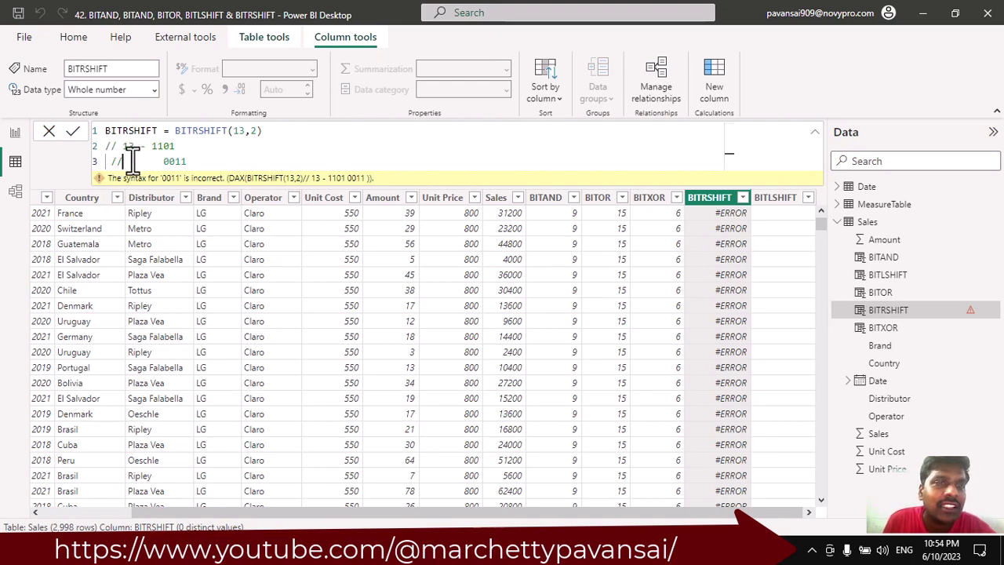
{"action": "left_click", "coordinate": [72, 131]}
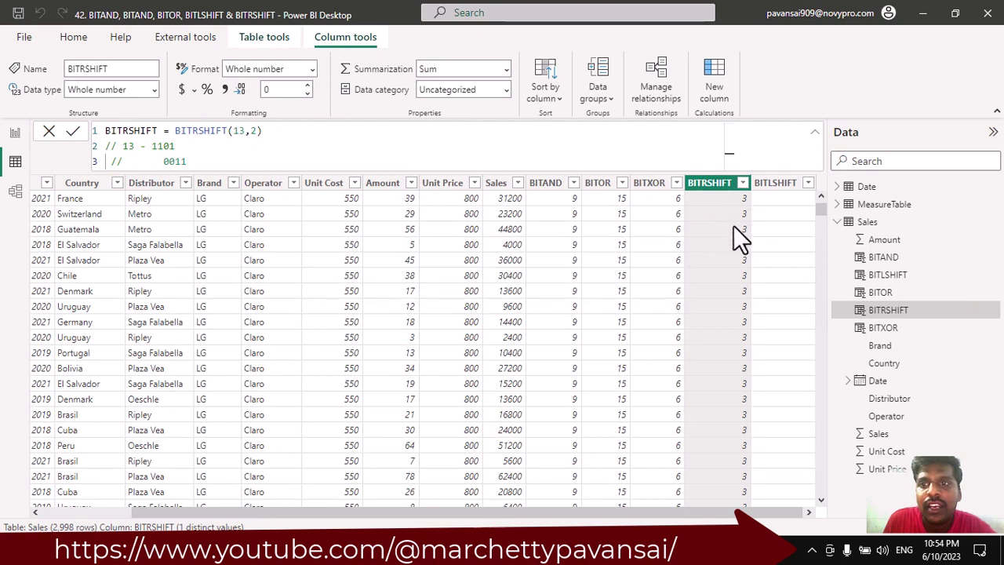
{"action": "left_click", "coordinate": [206, 163]}
{"action": "type", "text": "- 3"}
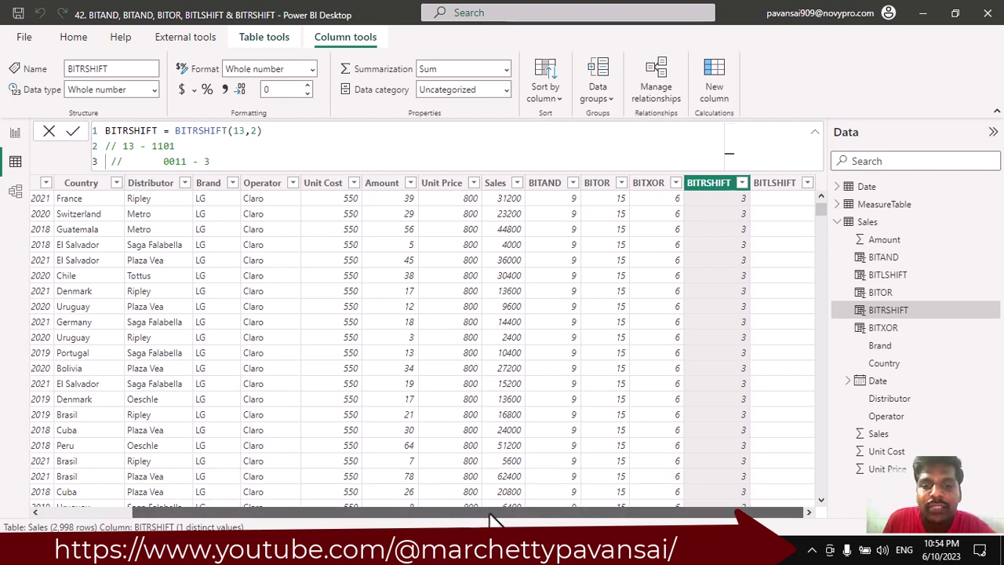
Define the Sales table's BITLSHIFT column as BITLSHIFT(13,2) above its existing comments and commit the formula.
{"action": "left_click", "coordinate": [773, 186]}
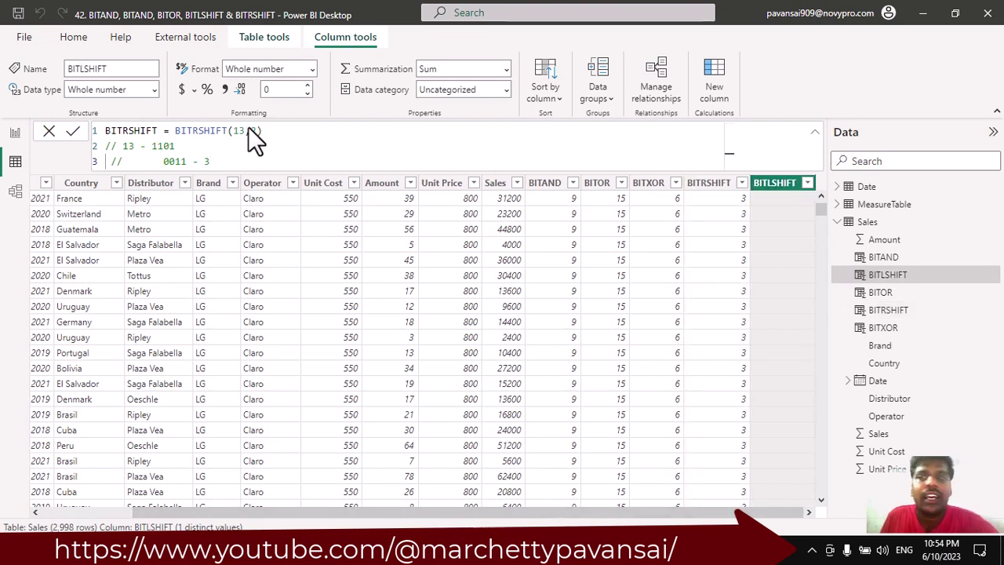
{"action": "key", "text": "Return"}
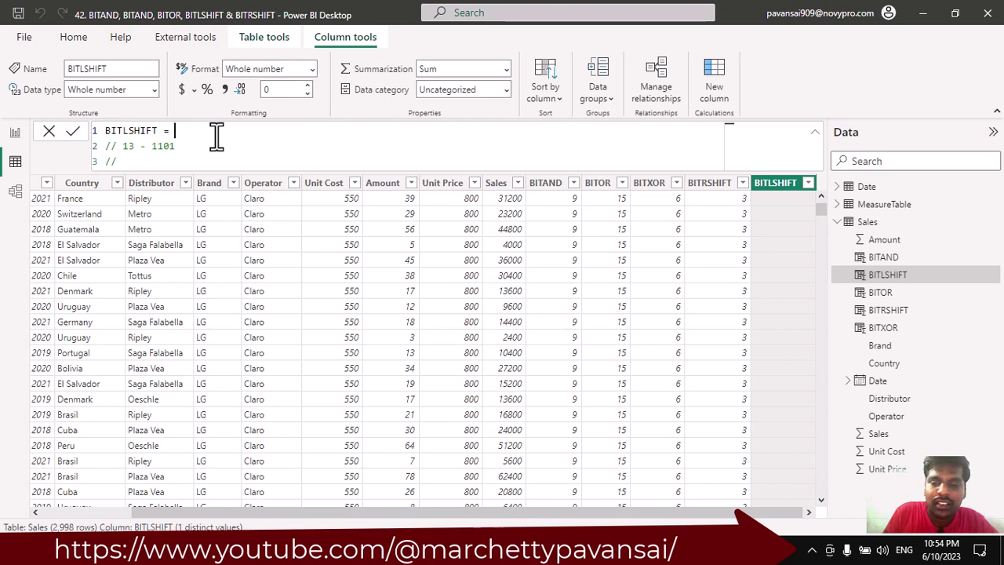
{"action": "type", "text": "BITL"}
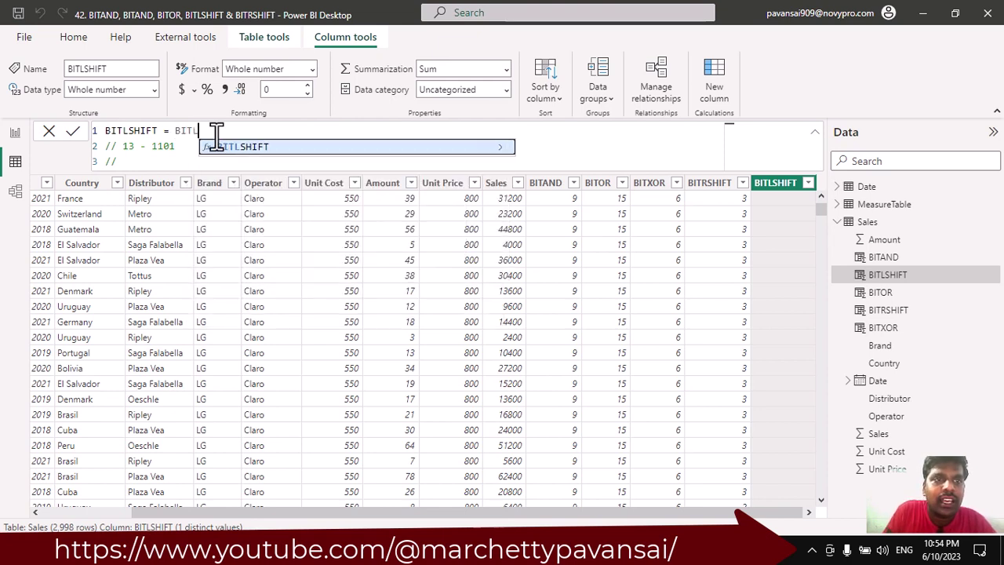
{"action": "key", "text": "Tab"}
{"action": "type", "text": "1"}
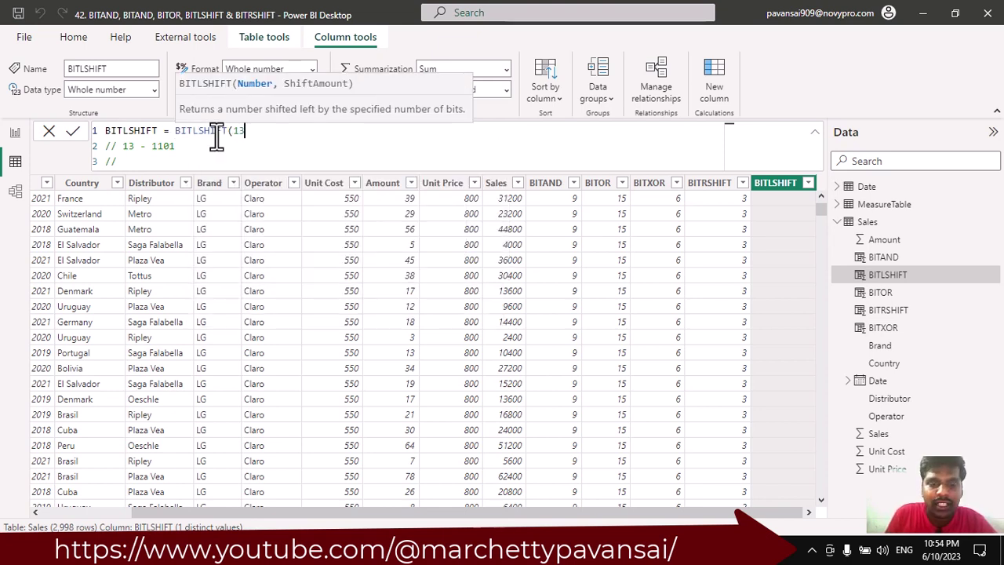
{"action": "type", "text": "3,2"}
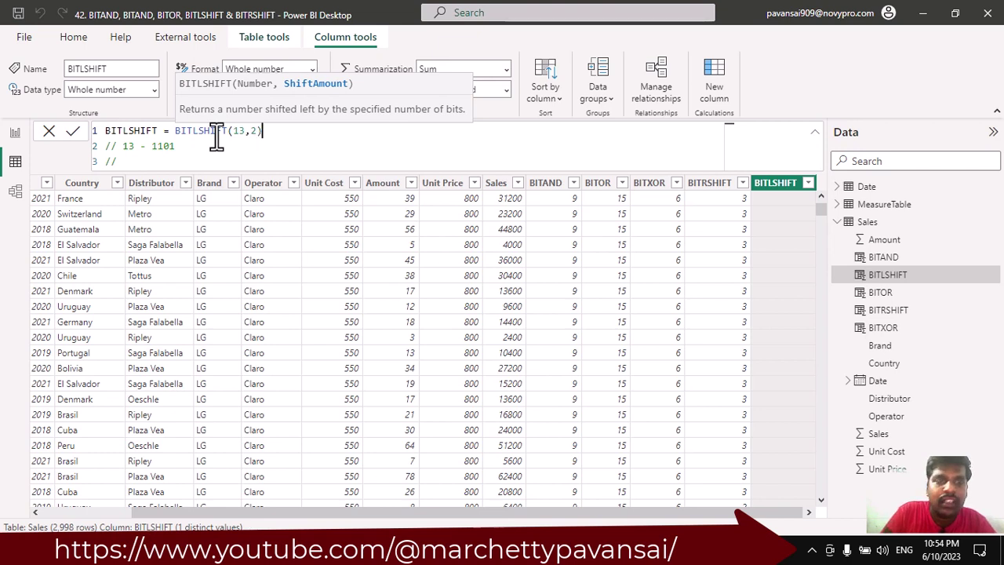
{"action": "type", "text": ")"}
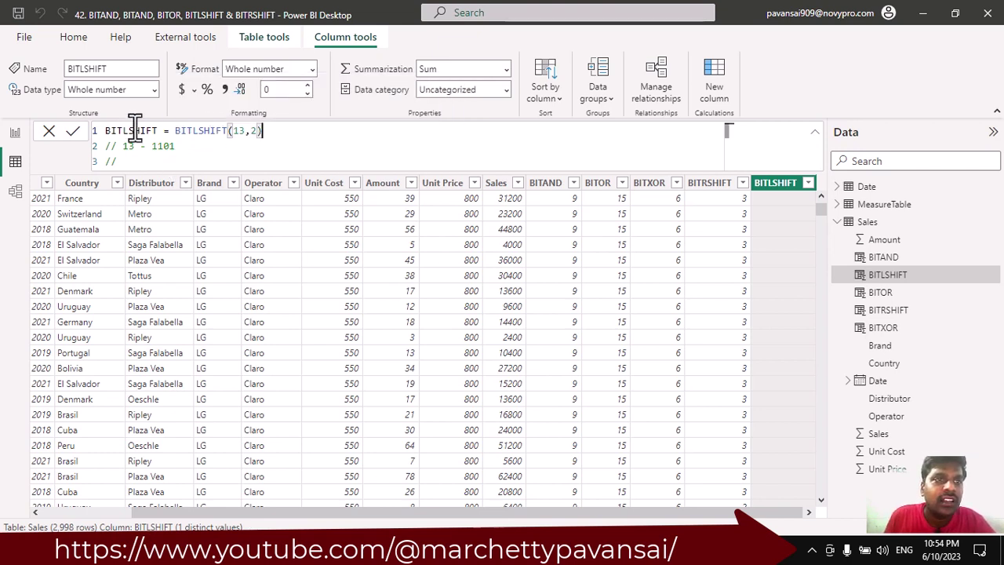
{"action": "left_click", "coordinate": [73, 133]}
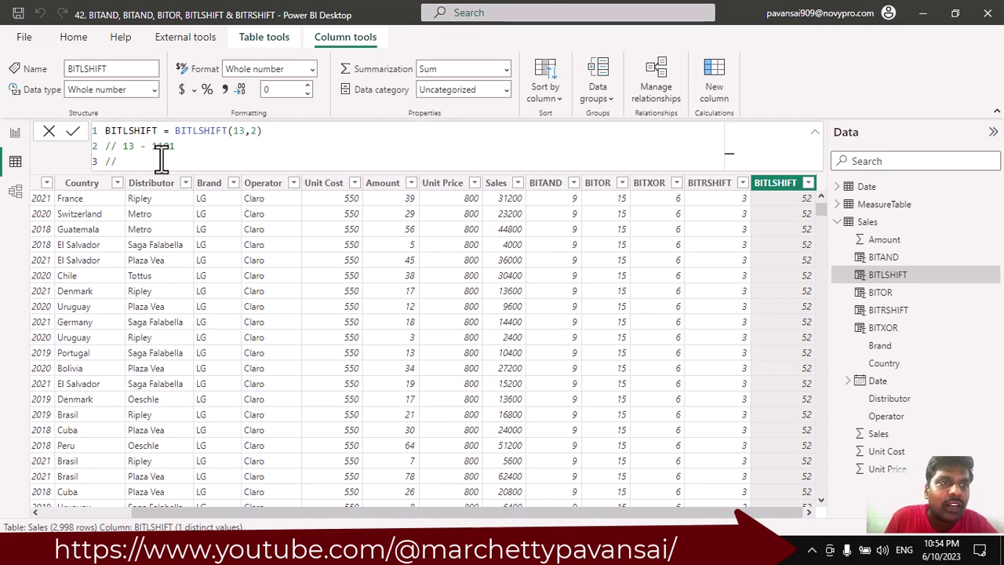
Write "110100 - 52" in the BITLSHIFT formula's last comment line and compare its appended digits with 1101.
{"action": "type", "text": "110100"}
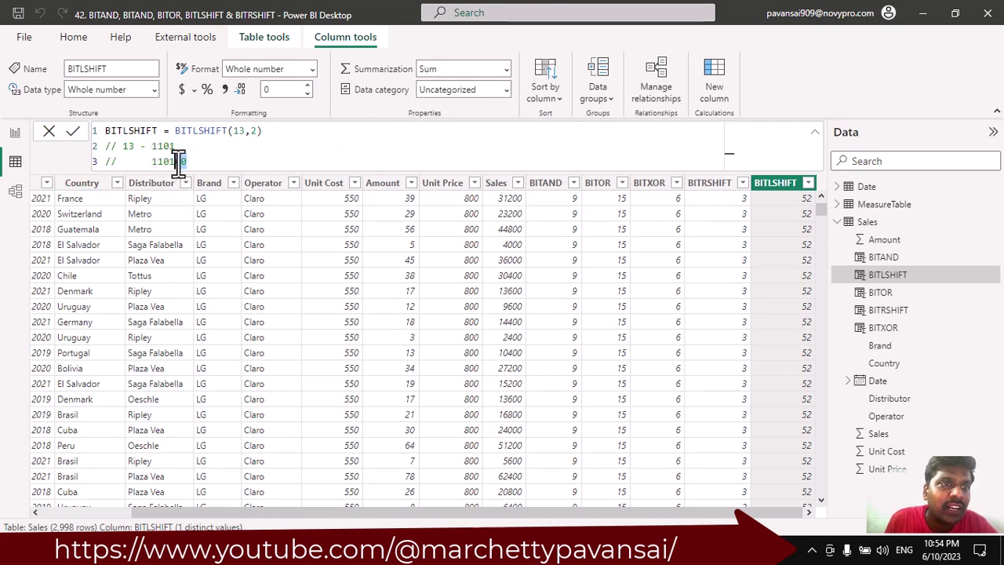
{"action": "double_click", "coordinate": [189, 161]}
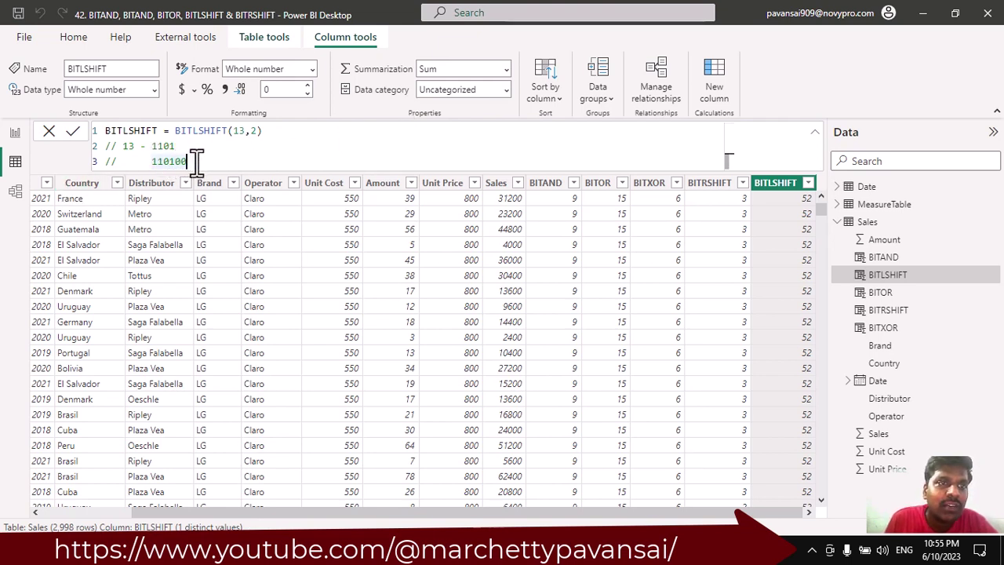
{"action": "left_click", "coordinate": [196, 160]}
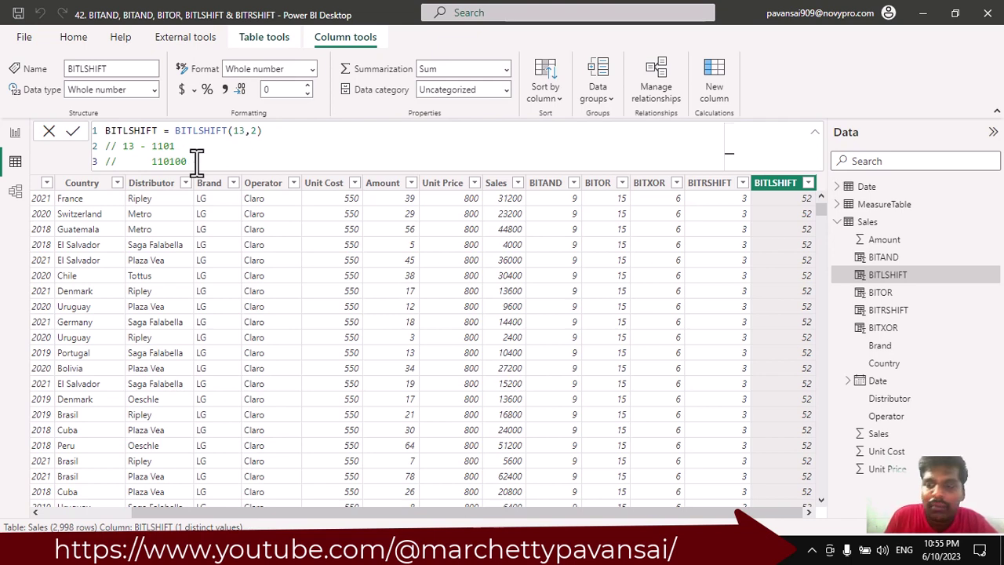
{"action": "type", "text": "- 52"}
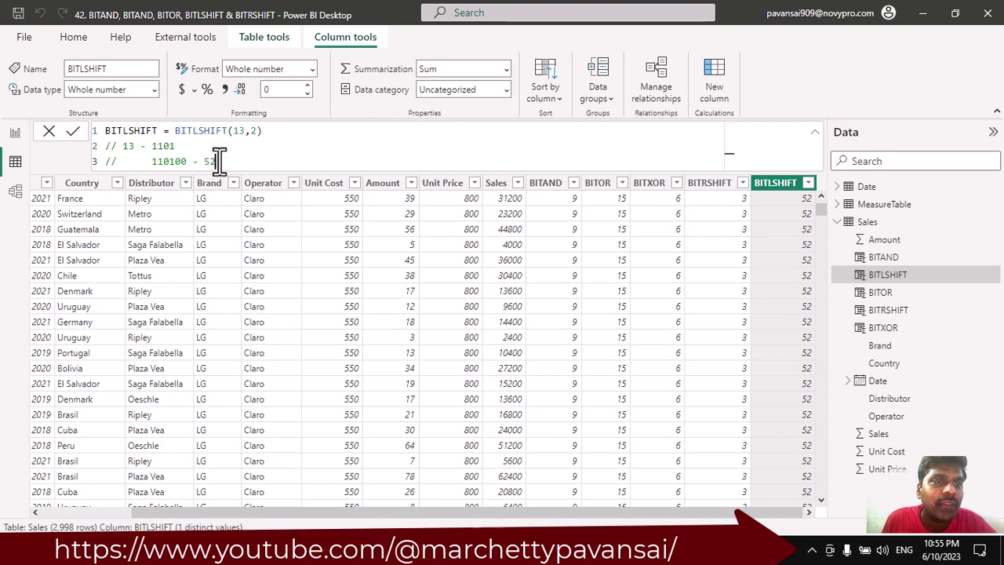
{"action": "mouse_move", "coordinate": [221, 161]}
{"action": "left_mouse_down"}
{"action": "mouse_move", "coordinate": [185, 161]}
{"action": "mouse_move", "coordinate": [222, 156]}
{"action": "left_mouse_up"}
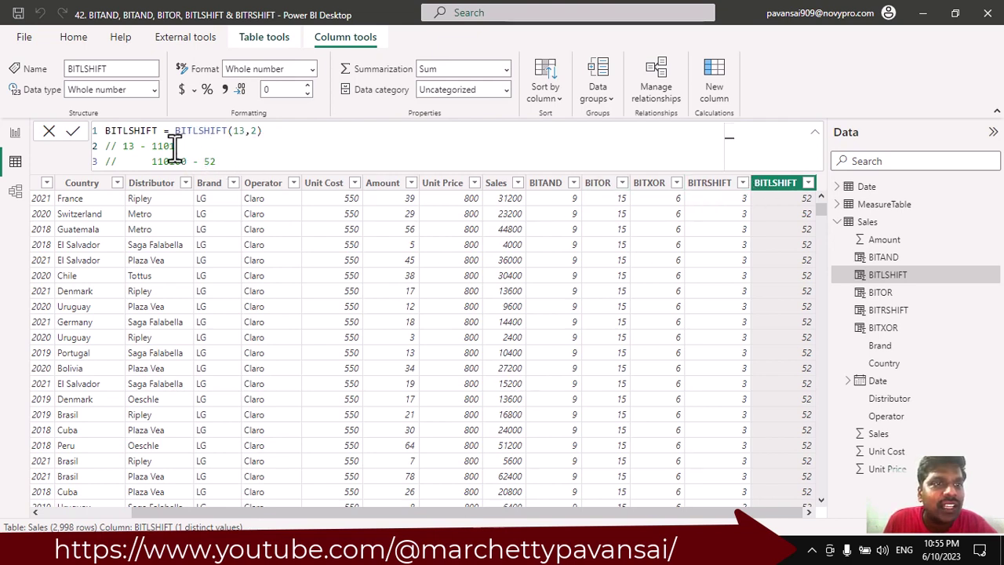
{"action": "left_click_drag", "start_coordinate": [175, 147], "coordinate": [150, 148]}
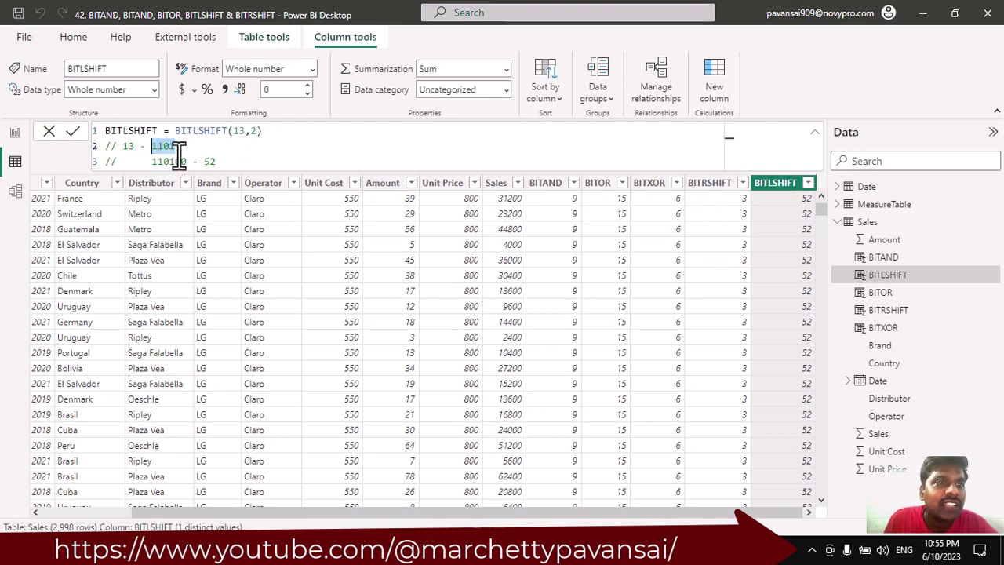
{"action": "left_click", "coordinate": [177, 149]}
{"action": "left_click_drag", "start_coordinate": [174, 161], "coordinate": [186, 159]}
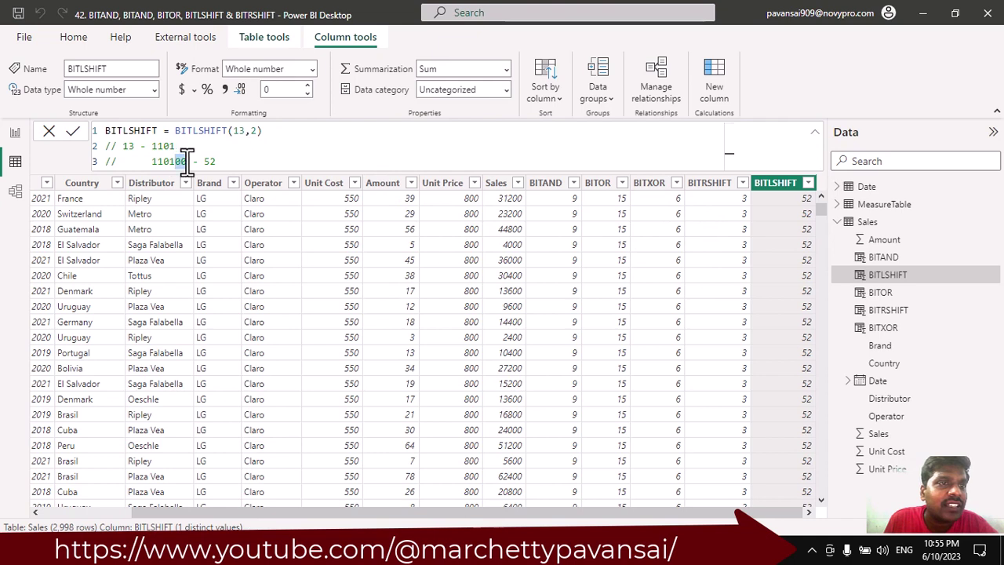
Reopen the BITRSHIFT column's formula and compare 1101 with the leading digits of 0011.
{"action": "left_click", "coordinate": [704, 201]}
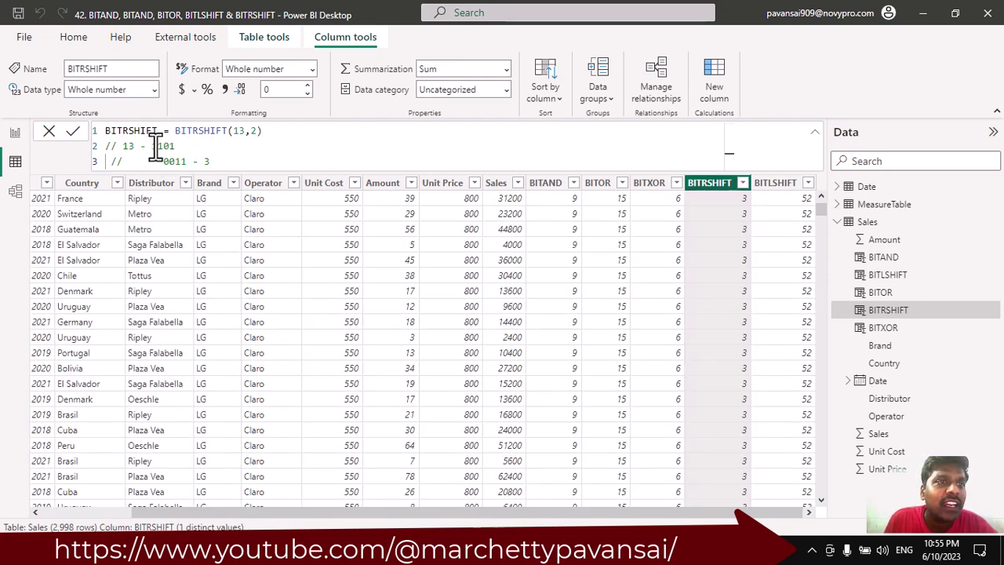
{"action": "left_click_drag", "start_coordinate": [152, 147], "coordinate": [187, 149]}
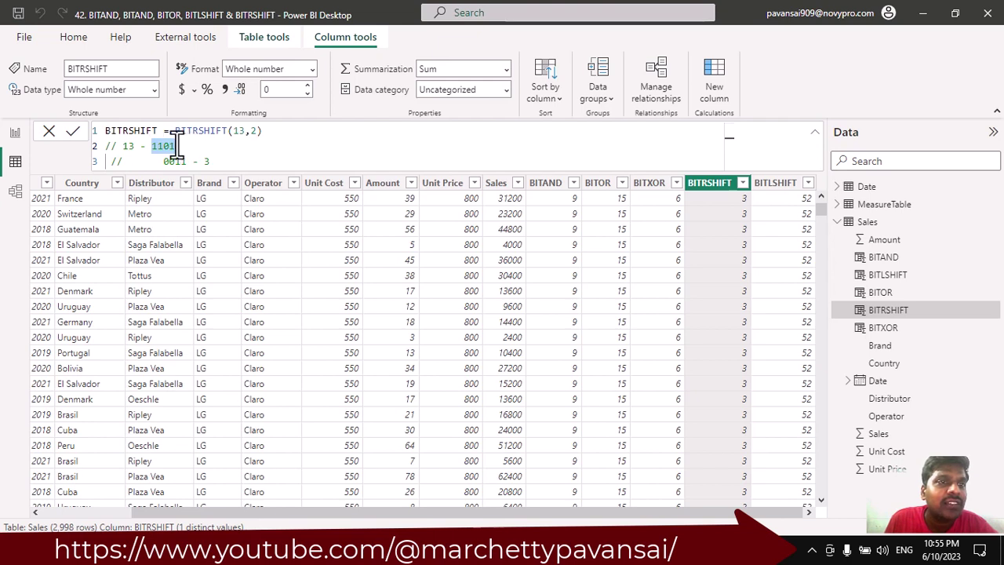
{"action": "left_click", "coordinate": [167, 162]}
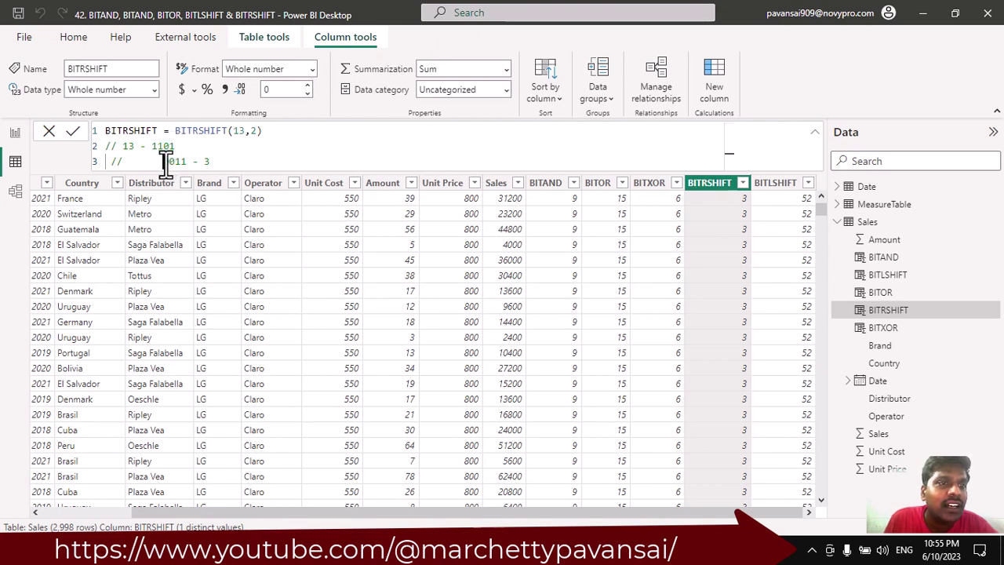
{"action": "left_click_drag", "start_coordinate": [165, 162], "coordinate": [169, 162]}
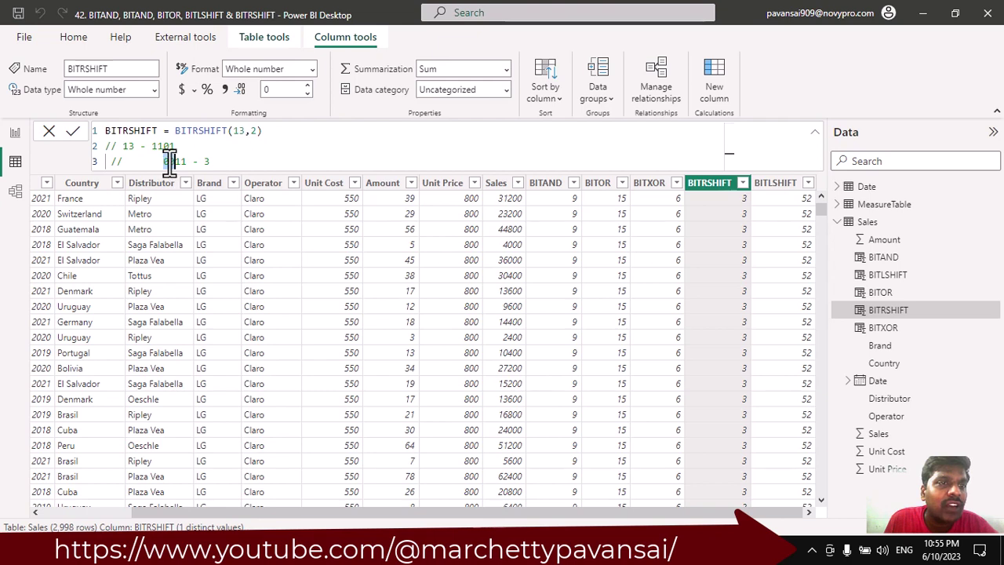